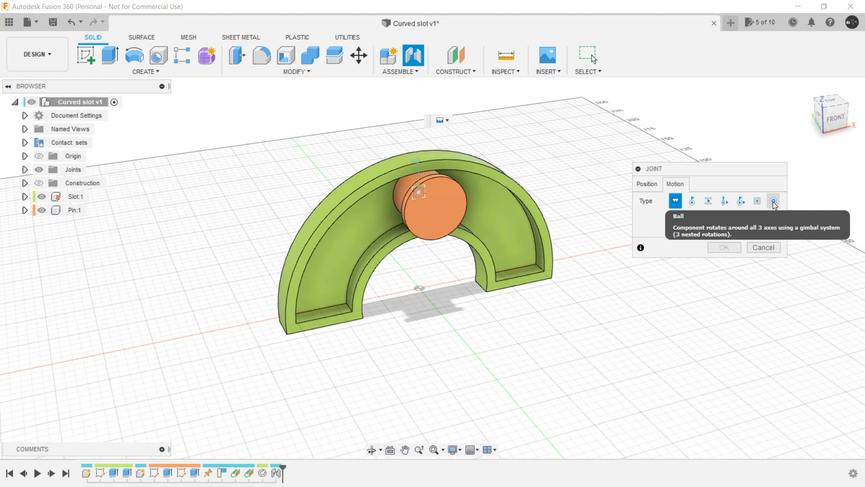
Cancel the unfinished joint and slide the pin along the curved slot to its lower end to examine the motion.
click(763, 248)
mouse_move(520, 128)
shift+middle_down()
mouse_move(533, 129)
mouse_move(492, 125)
mouse_move(534, 127)
mouse_move(517, 122)
shift+middle_up()
drag(431, 203, 467, 191)
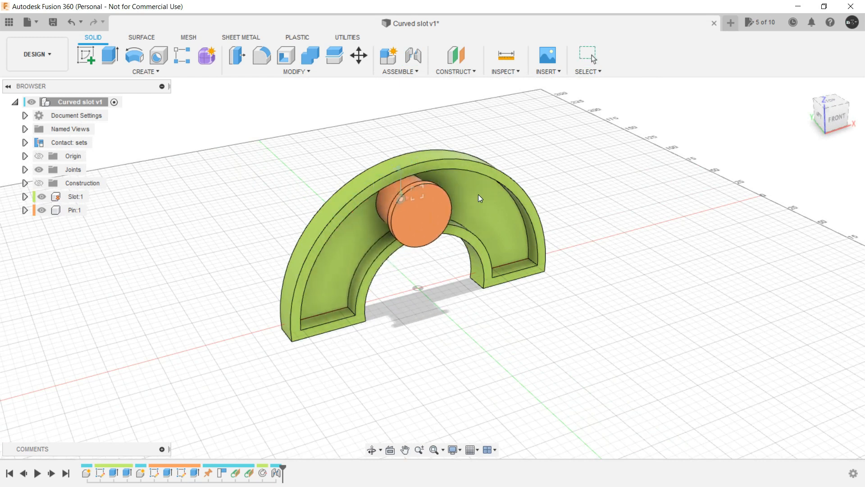
drag(423, 212, 545, 235)
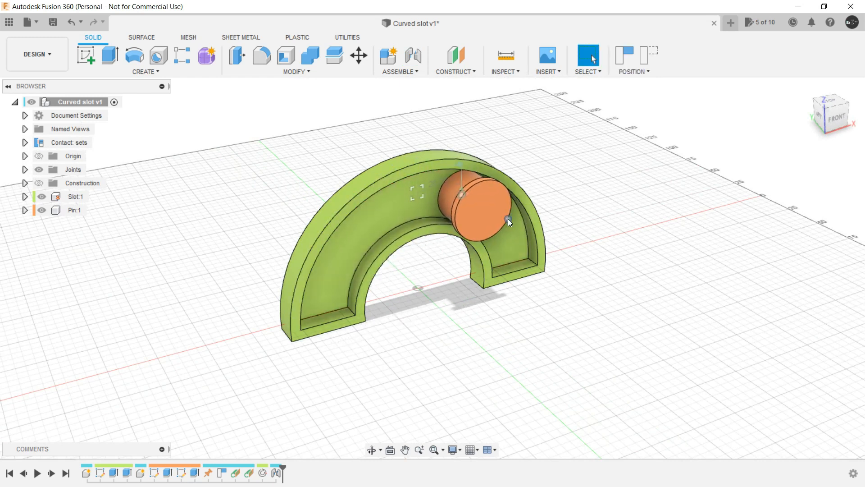
drag(496, 204, 571, 249)
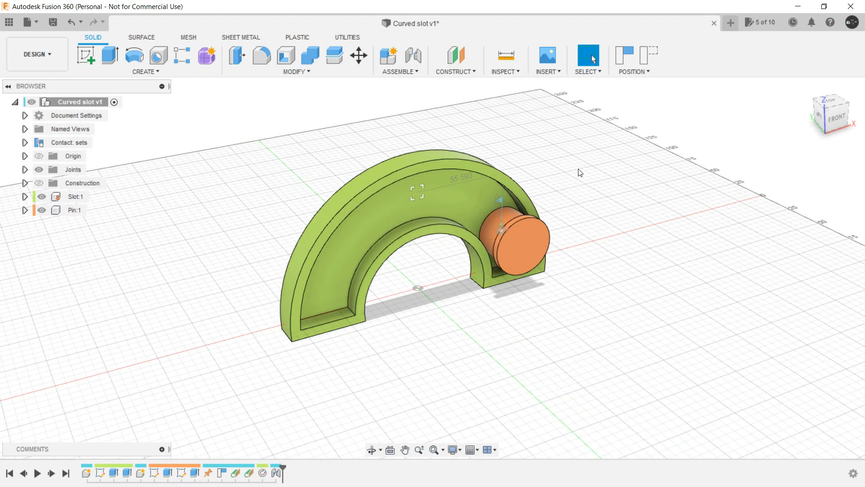
mouse_move(550, 159)
shift+middle_down()
mouse_move(560, 164)
mouse_move(547, 159)
shift+middle_up()
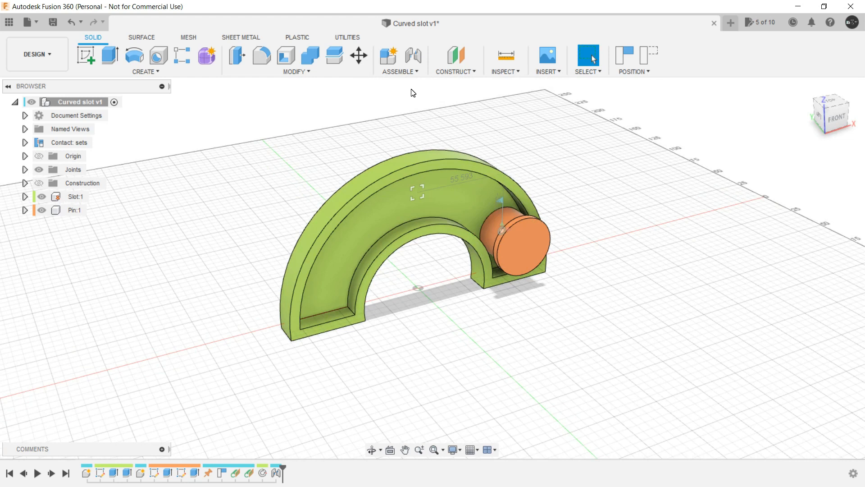
click(406, 73)
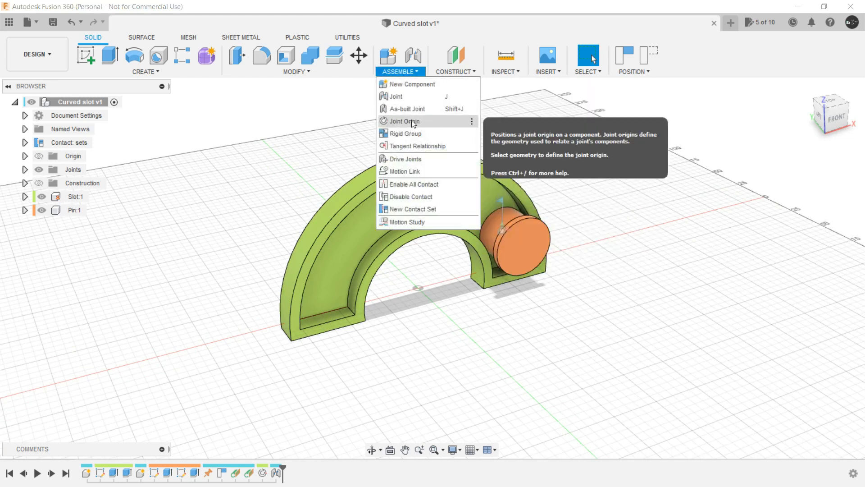
click(429, 121)
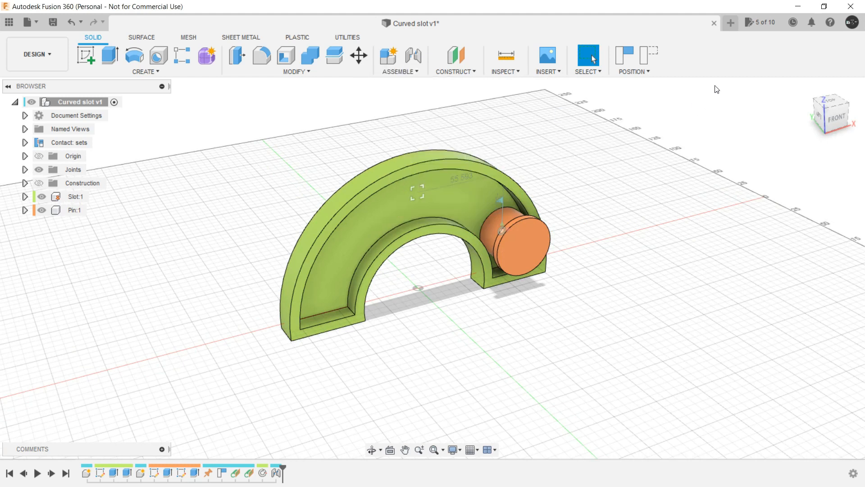
Start a new design and create an internal, activated standard component named Slot.
click(731, 25)
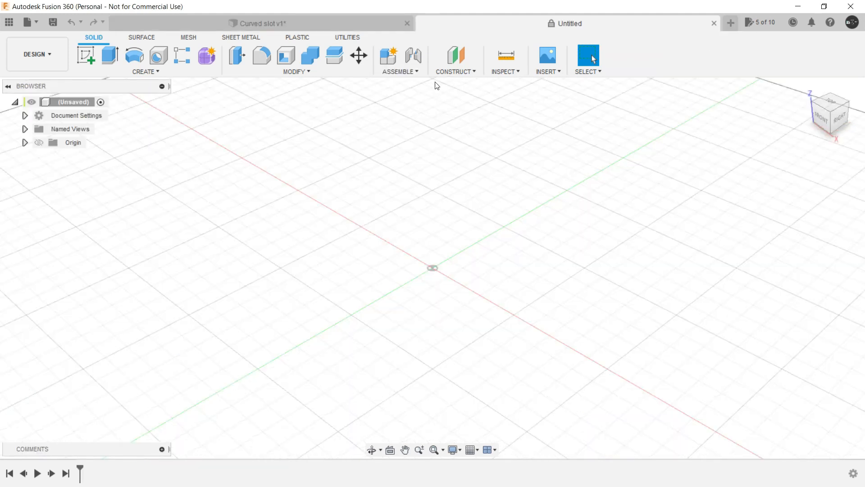
click(398, 71)
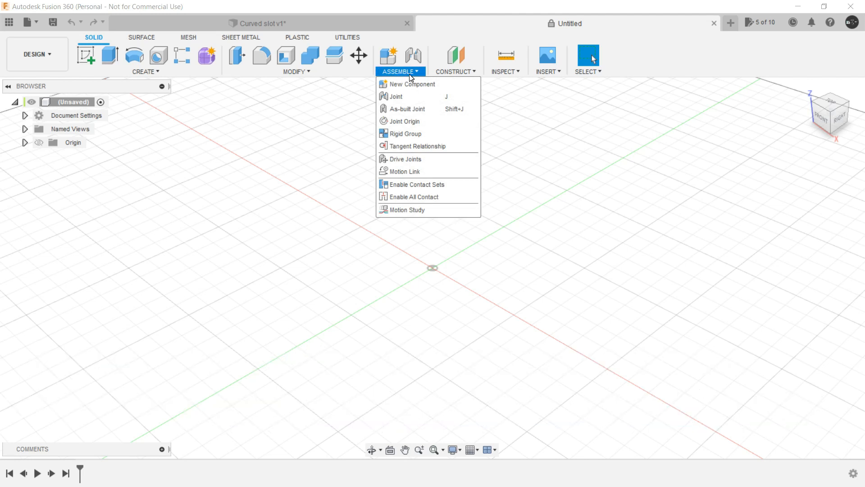
click(412, 85)
double_click(712, 218)
text(S)
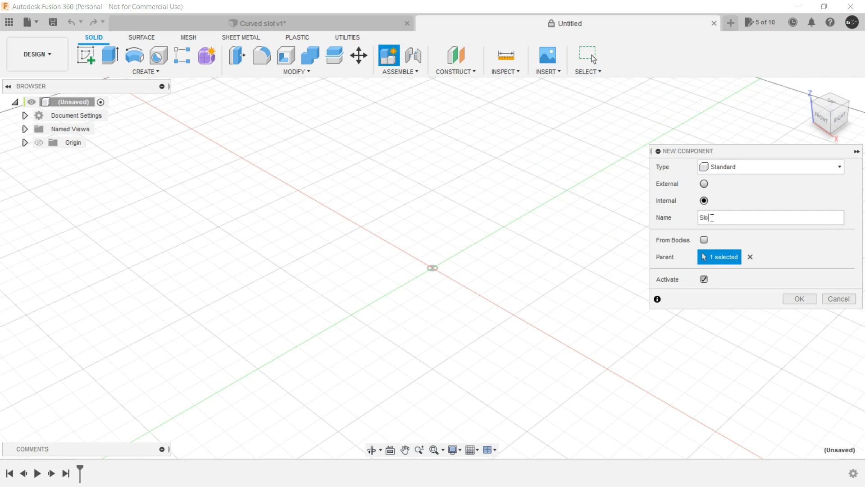
text(lo)
key(Return)
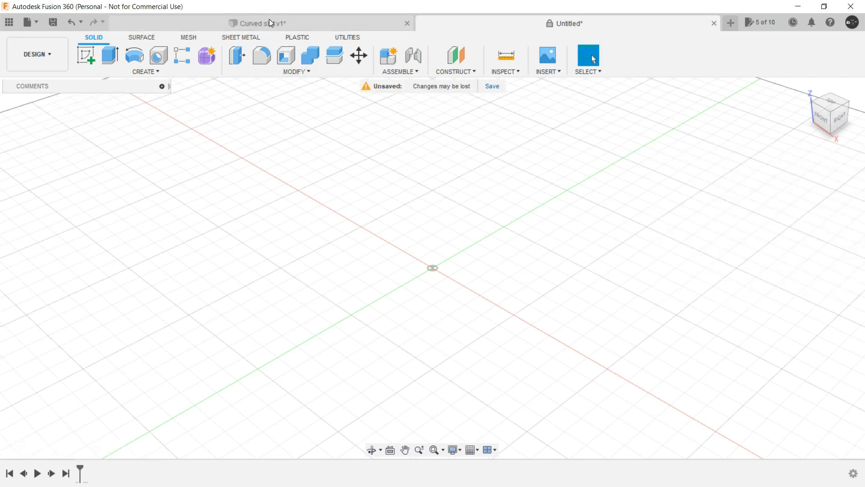
View the finished Curved slot design for reference and return to the new untitled design.
click(265, 23)
scroll(525, 204, up, 3)
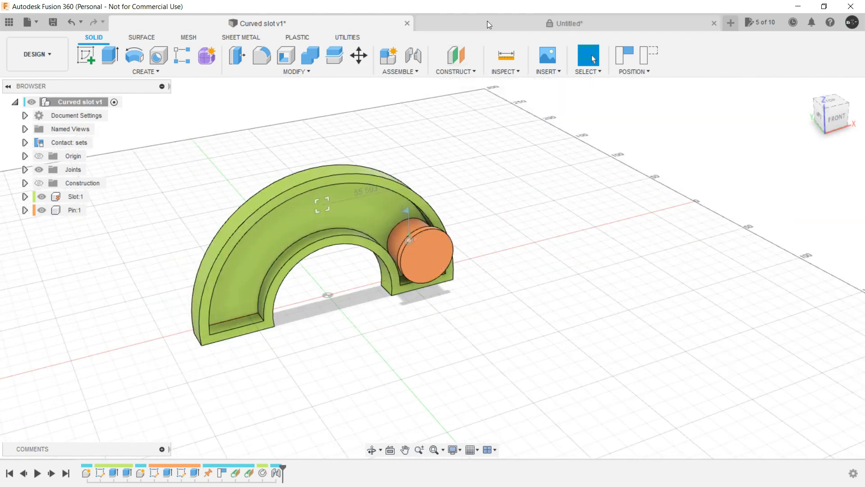
click(488, 22)
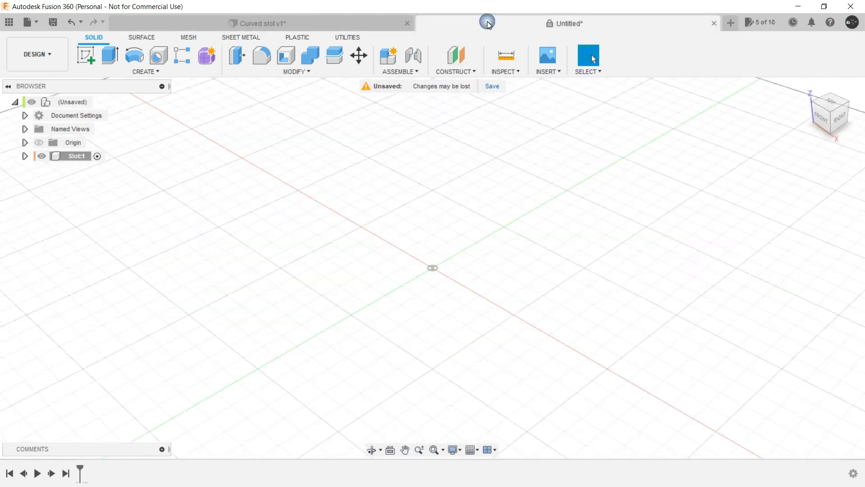
Sketch two concentric circles at the origin on the front plane, one about 140 mm in diameter and one just under half that size.
click(85, 54)
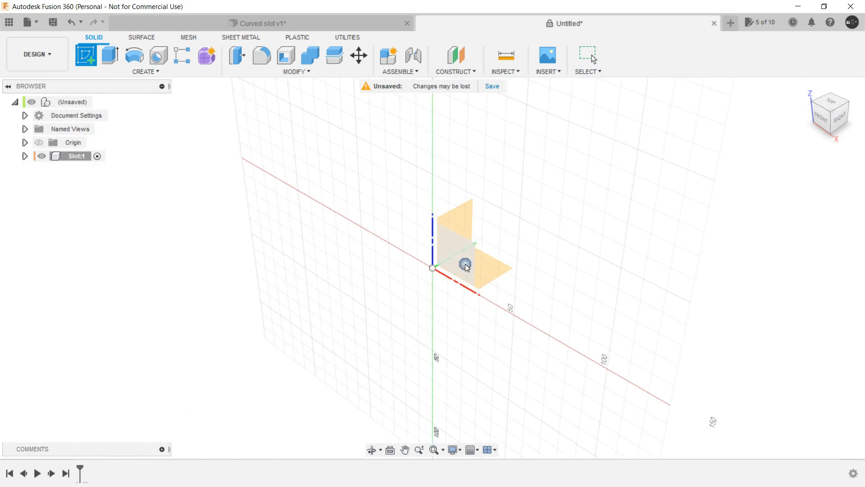
click(466, 266)
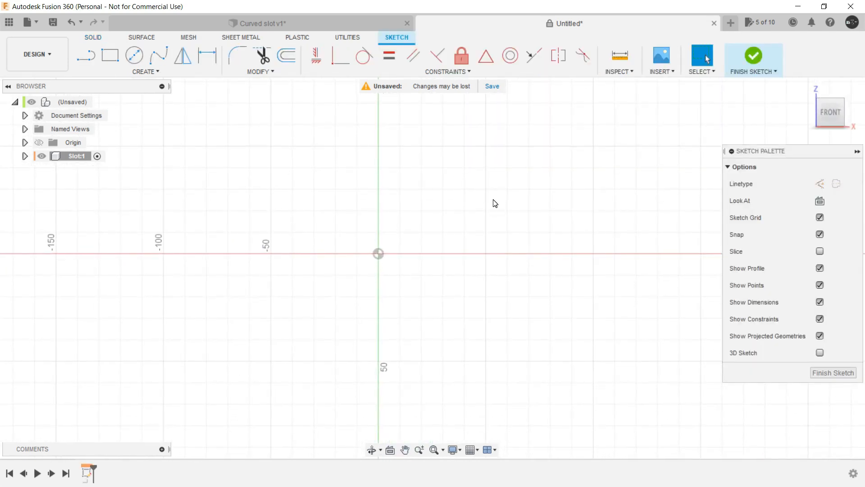
key(c)
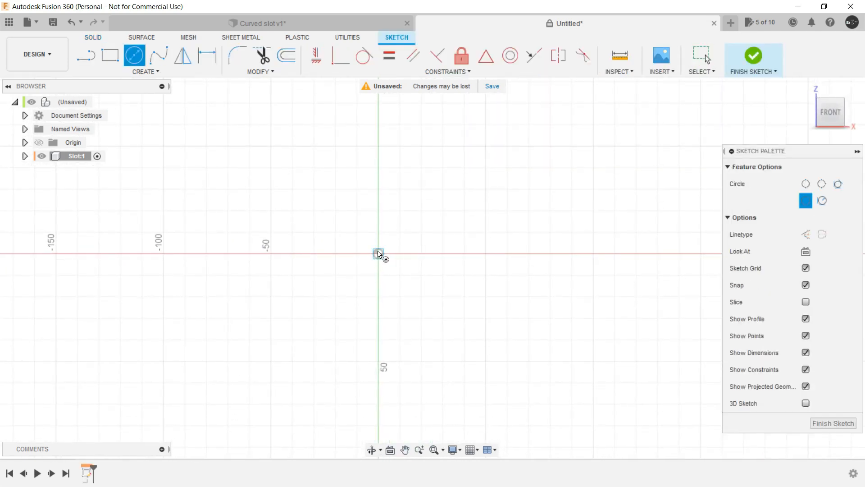
click(378, 253)
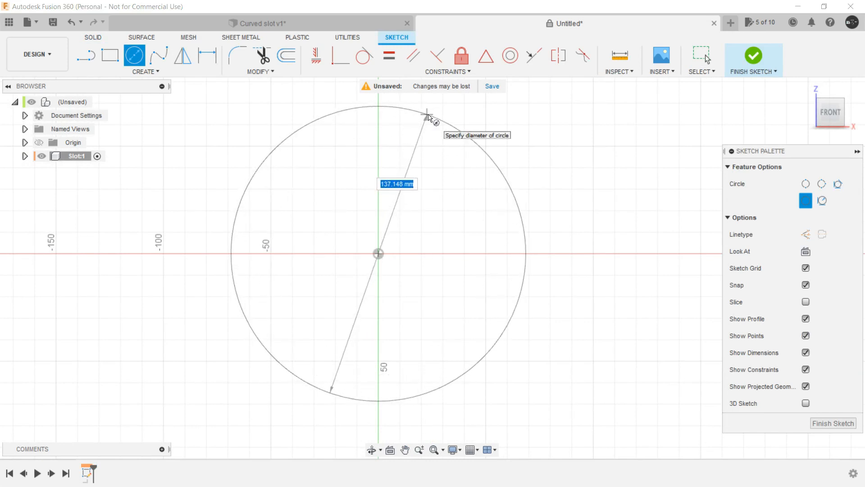
click(432, 115)
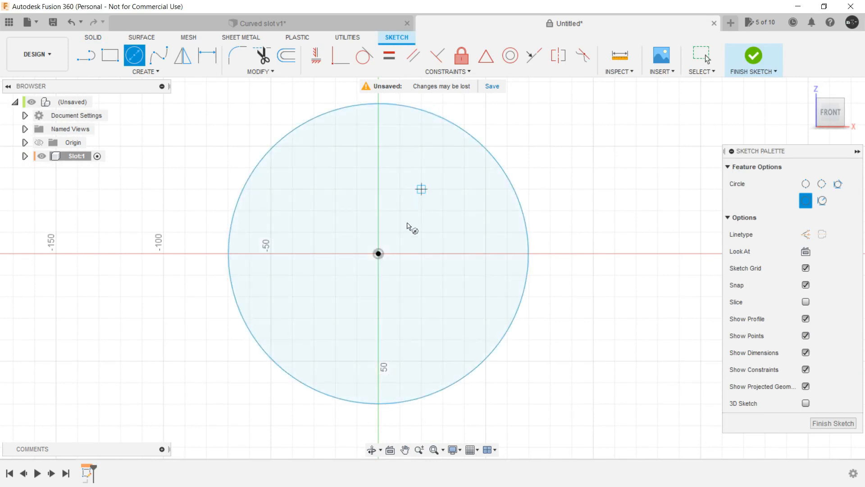
click(378, 254)
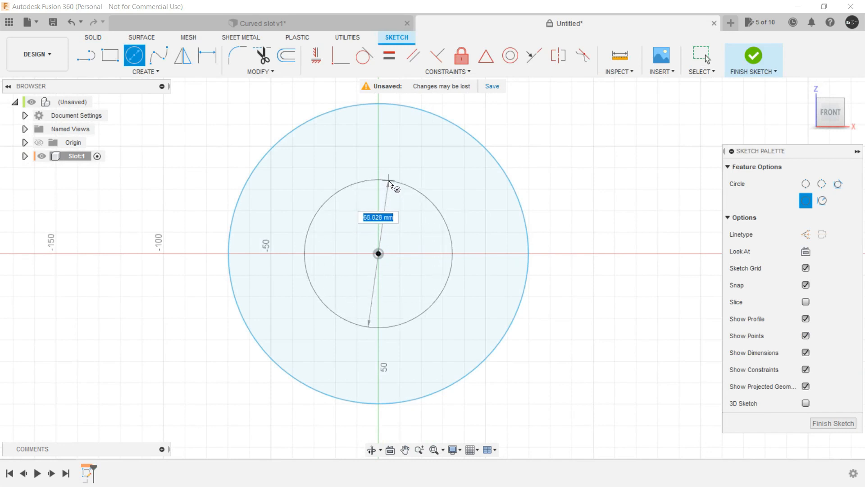
click(388, 186)
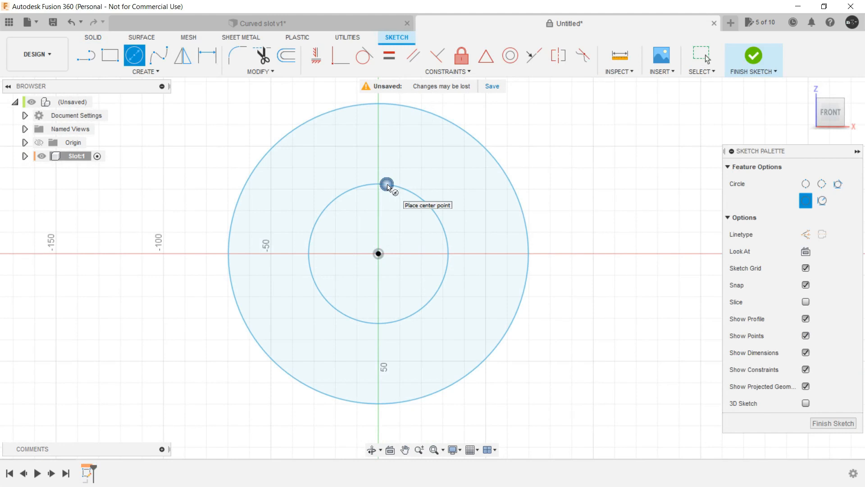
Draw a horizontal line through the origin across the full diameter of the outer circle.
key(l)
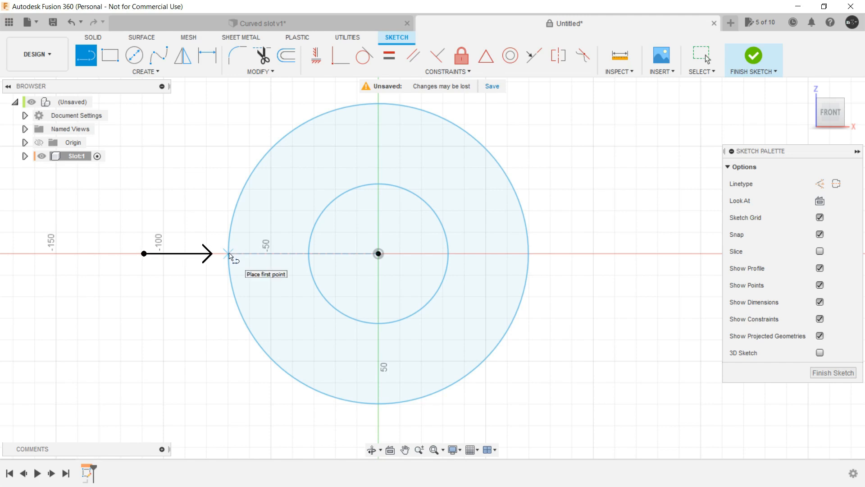
click(228, 254)
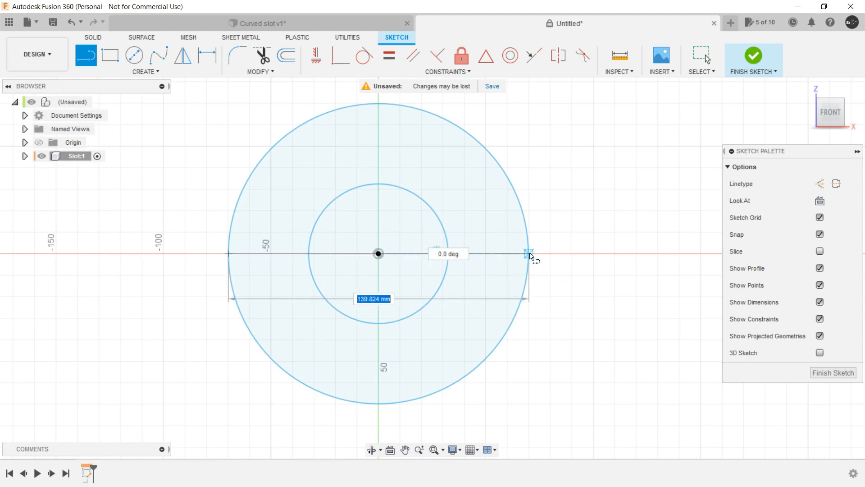
click(528, 254)
key(Escape)
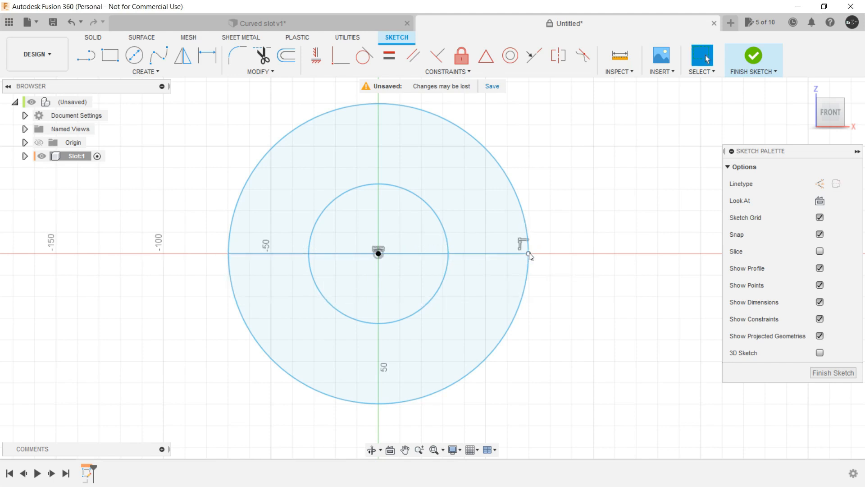
Trim the lower halves of both circles and the line segment inside the inner arc, leaving a closed half-ring.
key(t)
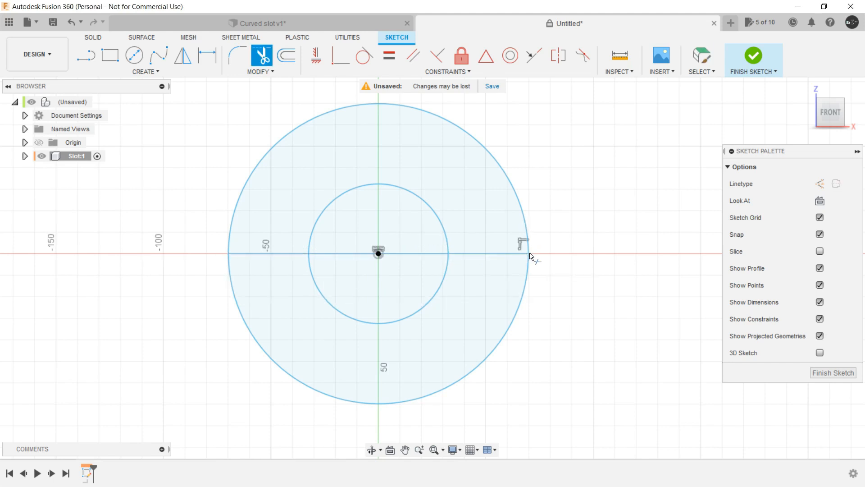
click(520, 307)
click(434, 300)
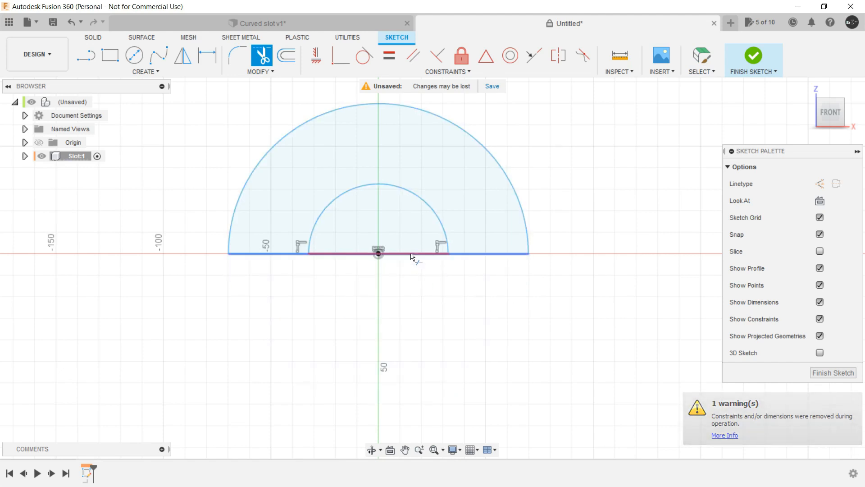
click(411, 255)
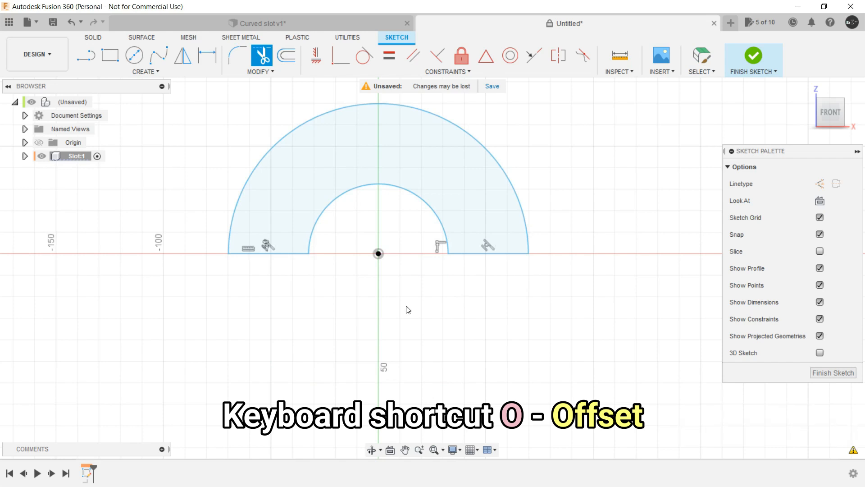
Offset the half-ring outline outward by about 4.35 mm as a chain and finish the sketch.
key(o)
click(462, 132)
middle_drag(487, 119, 496, 150)
drag(476, 155, 479, 154)
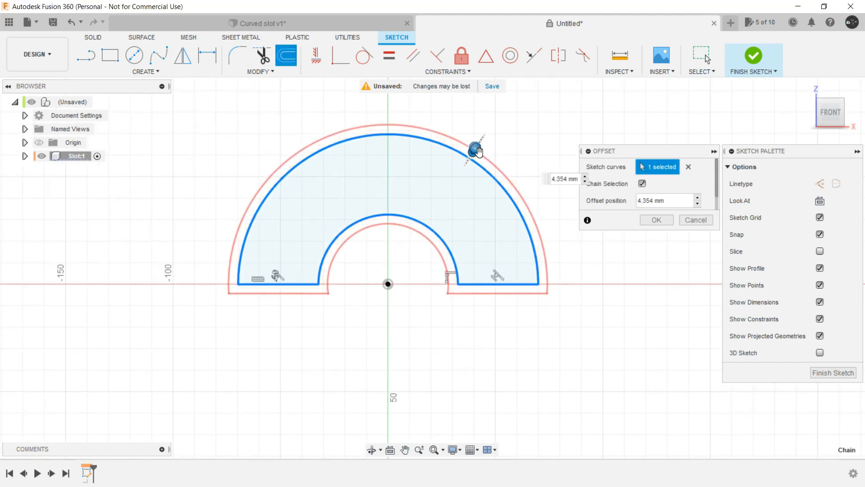
click(652, 220)
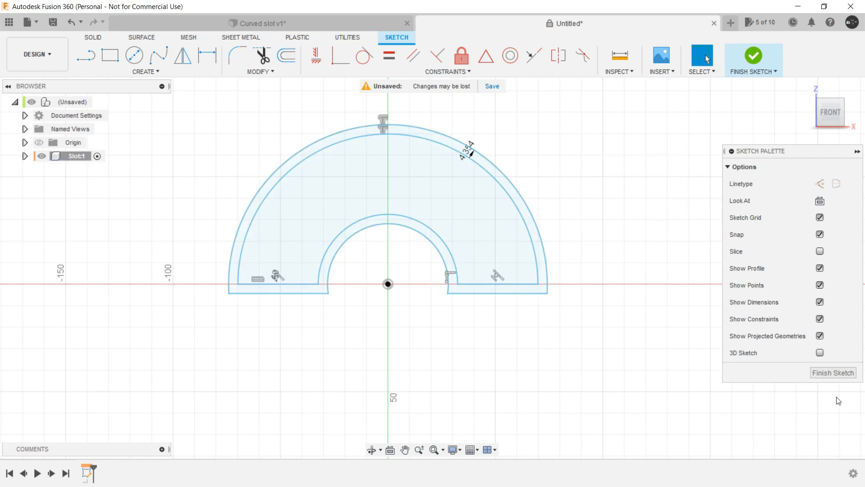
click(833, 373)
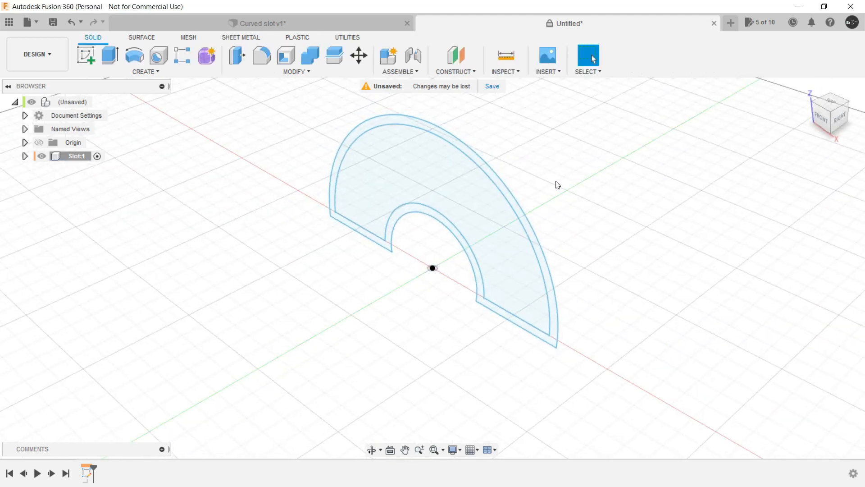
Extrude the half-ring and its surrounding border profile together by 5 mm as a new body.
scroll(512, 187, up, 4)
click(420, 212)
click(399, 211)
right_click(399, 212)
click(433, 196)
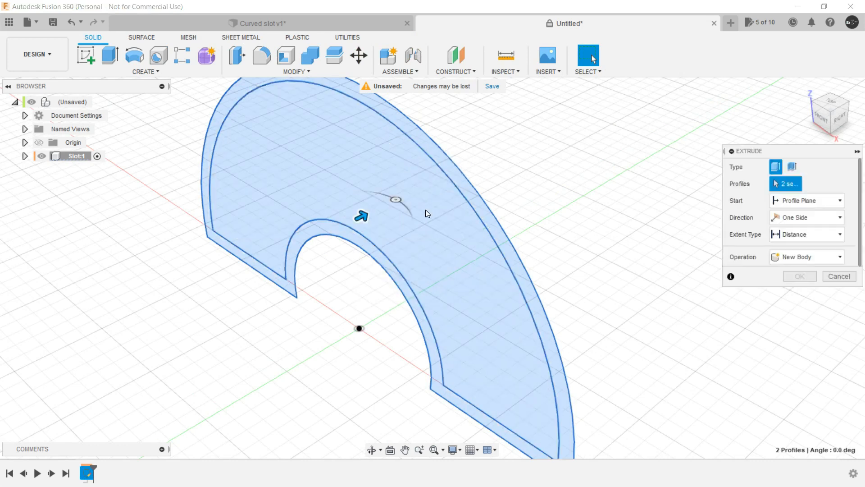
text(5)
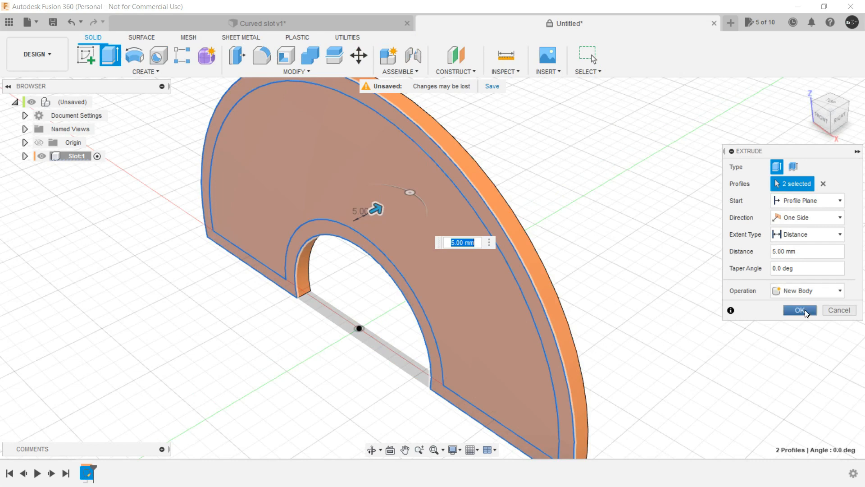
click(799, 310)
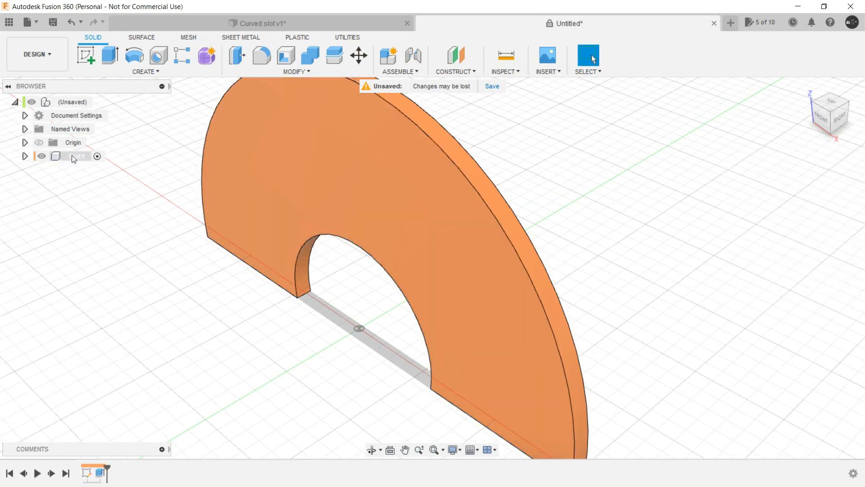
Make the half-ring sketch of the Slot component visible again on the extruded body.
click(21, 157)
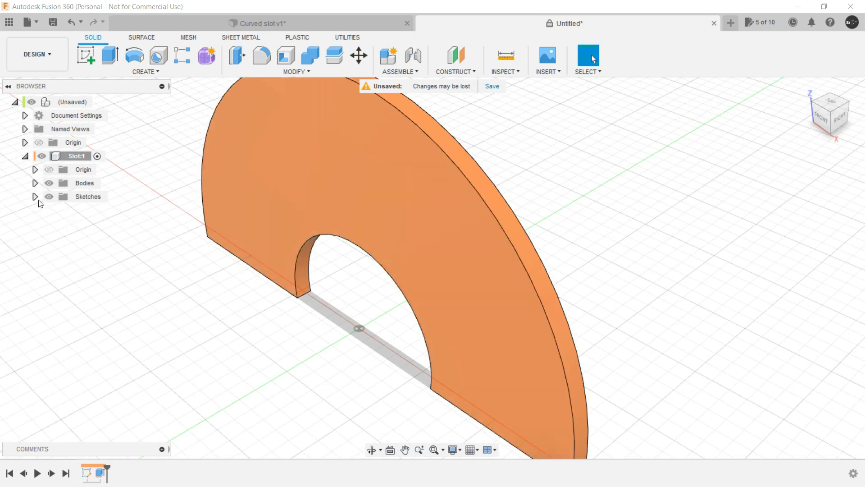
click(35, 197)
click(60, 210)
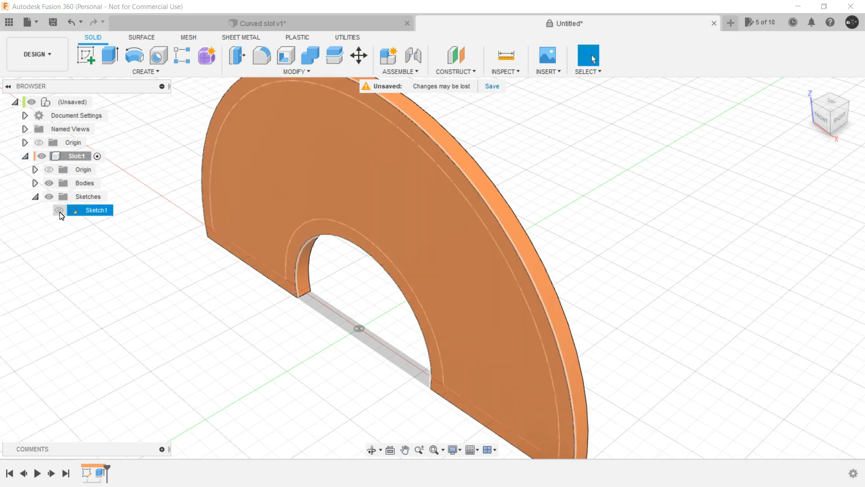
click(59, 210)
click(25, 156)
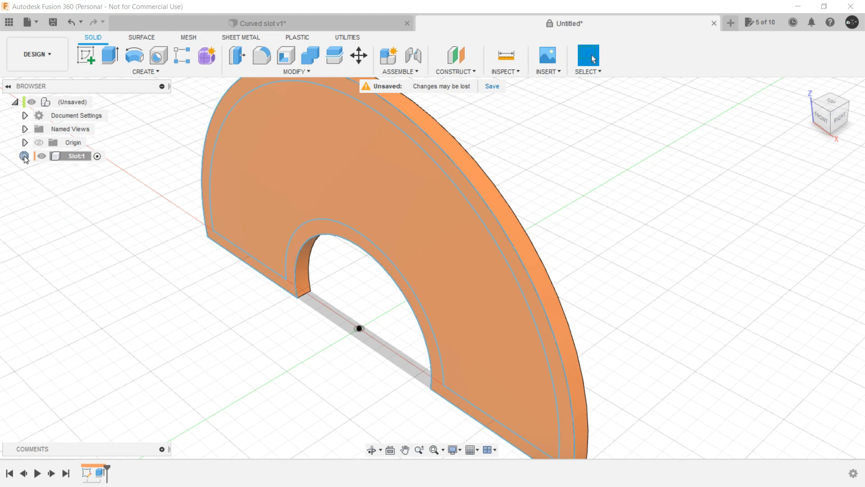
scroll(439, 204, down, 1)
scroll(460, 199, up, 2)
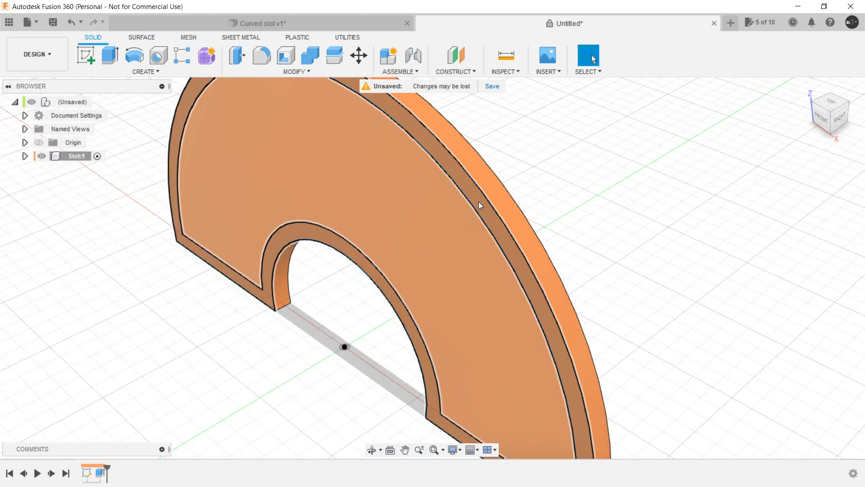
Extrude only the border profile around the half-ring by -5 mm and join it to the slot body, forming a raised rim.
click(478, 202)
scroll(479, 202, down, 1)
scroll(479, 202, down, 1)
right_click(517, 144)
click(497, 179)
mouse_move(396, 222)
mouse_down()
mouse_move(363, 235)
mouse_move(393, 232)
mouse_up()
shift+middle_drag(353, 249, 456, 255)
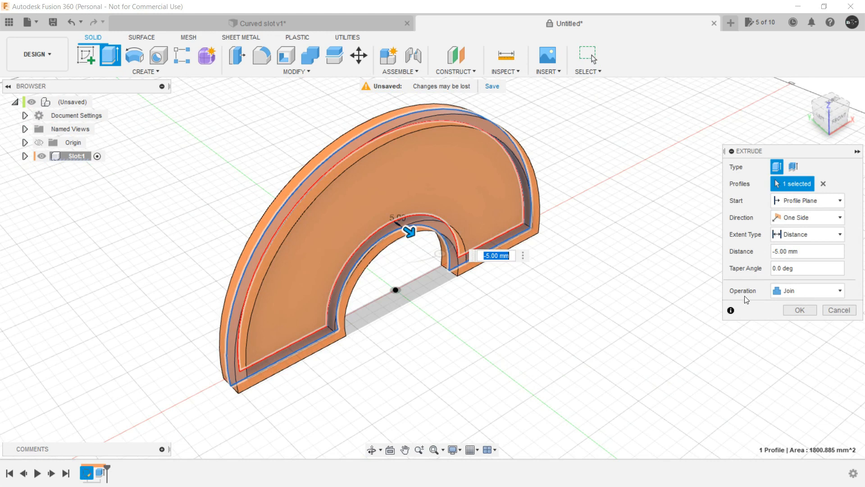
click(799, 311)
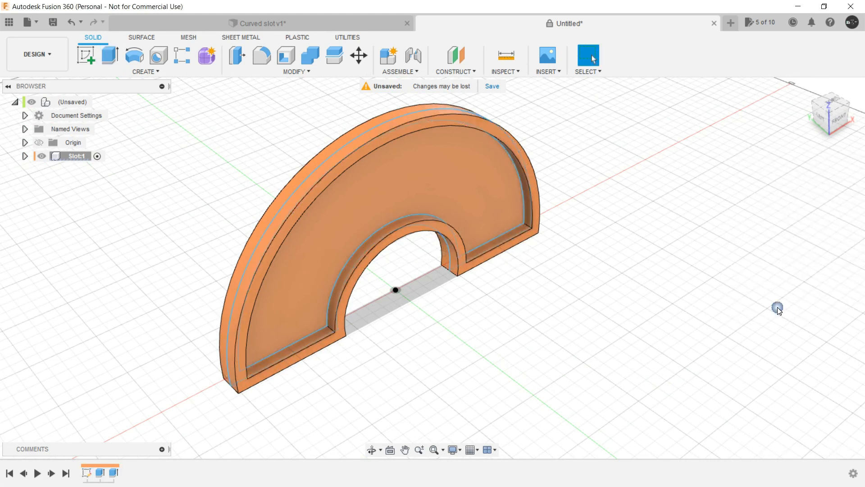
Hide the half-ring sketch of the Slot component.
shift+middle_drag(622, 277, 375, 204)
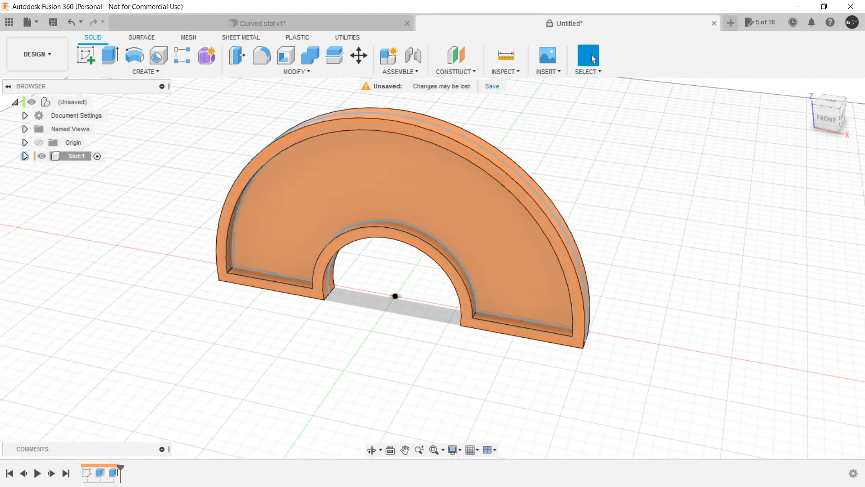
click(25, 156)
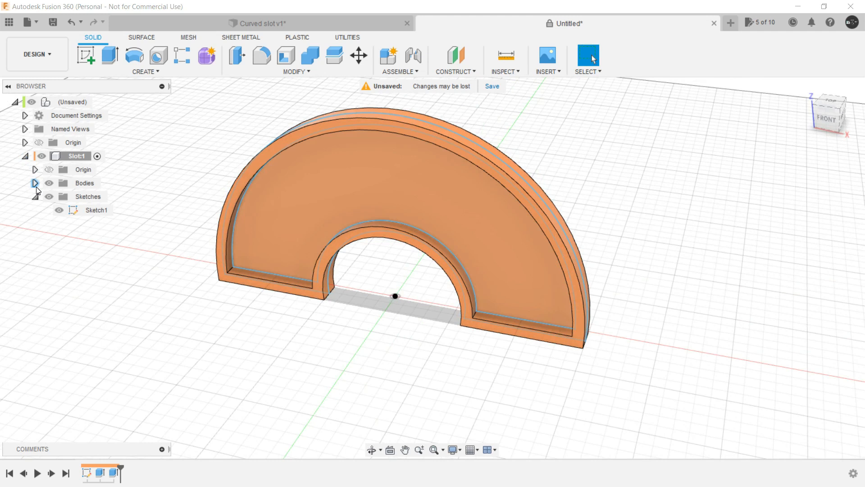
click(25, 156)
shift+middle_drag(152, 233, 214, 220)
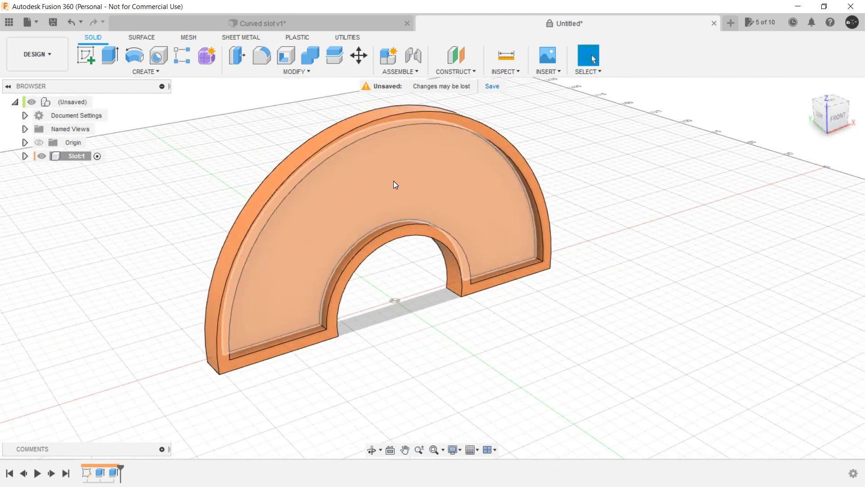
Activate the top-level assembly and create a new internal component named Pin.
scroll(394, 180, down, 3)
shift+middle_drag(522, 140, 483, 135)
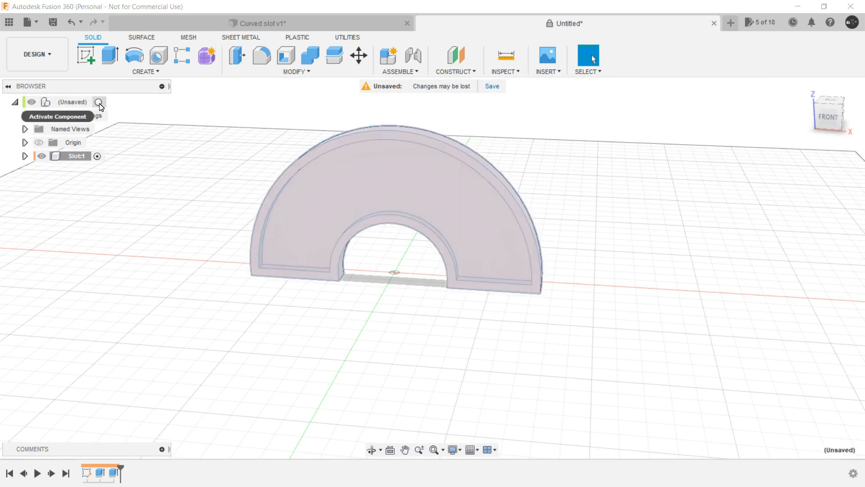
click(99, 103)
click(395, 61)
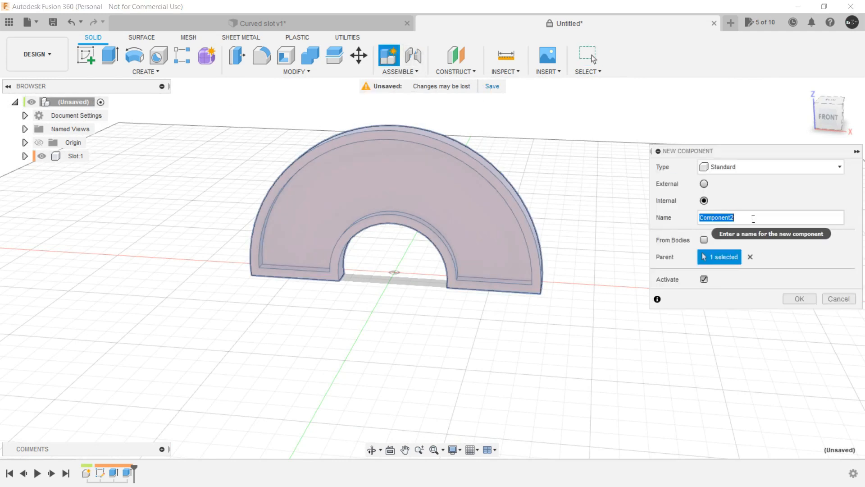
text(Pin)
key(Return)
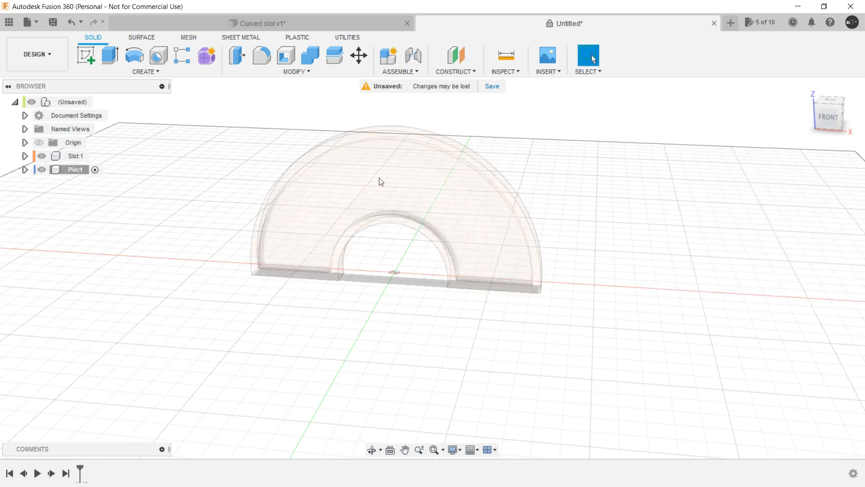
Sketch a vertical construction line on the slot's recessed face, spanning from the top of the outer arc to the top of the inner arc.
shift+middle_drag(415, 179, 454, 187)
scroll(405, 188, up, 3)
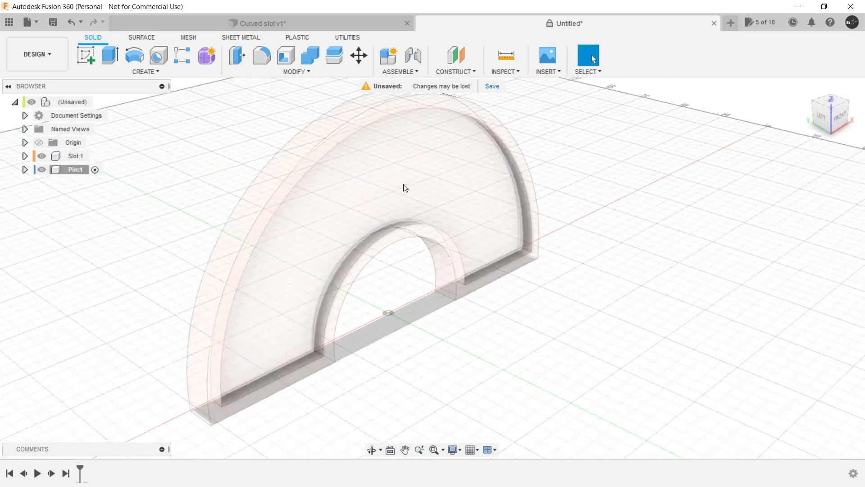
click(370, 181)
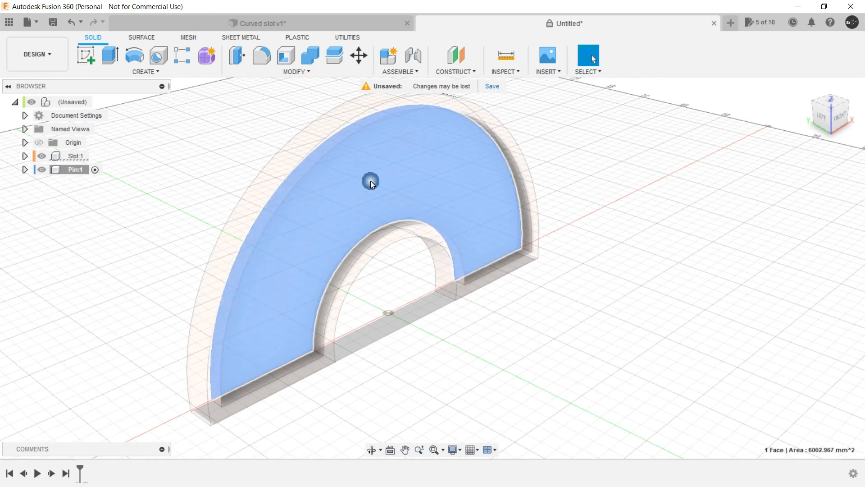
key(c)
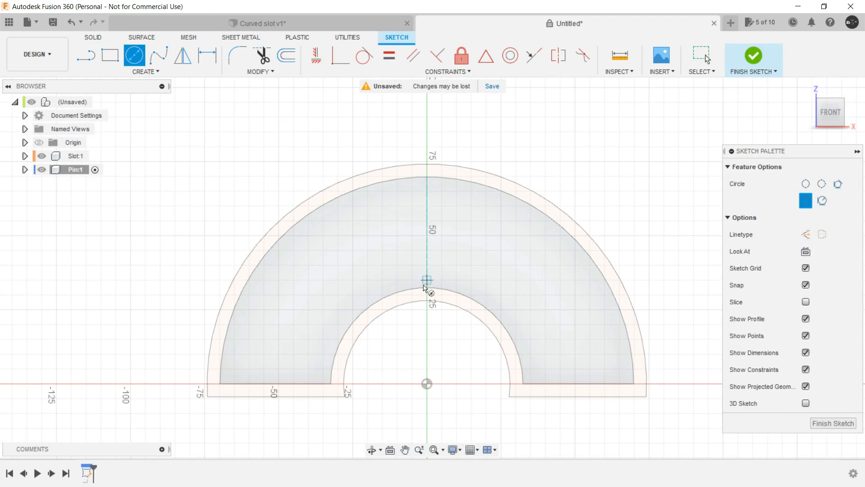
key(l)
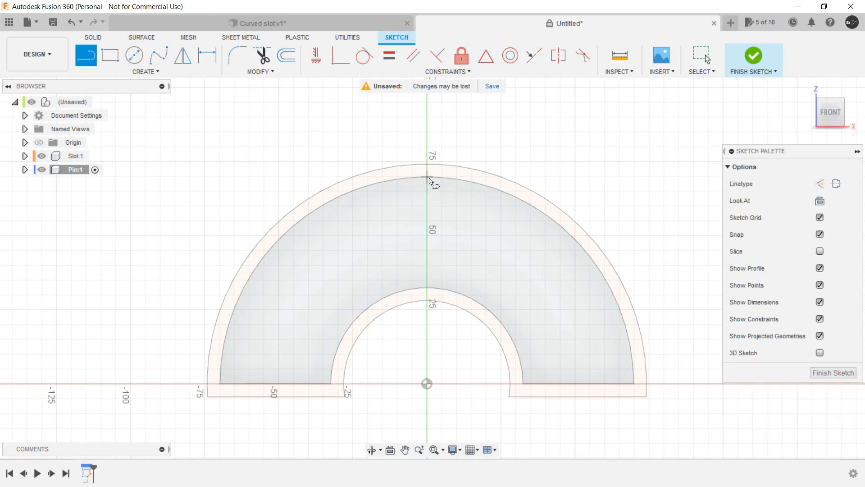
click(428, 177)
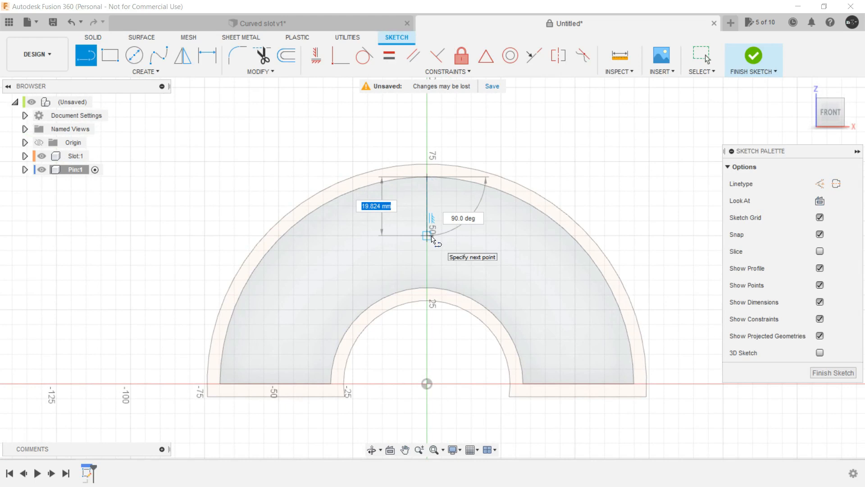
double_click(431, 289)
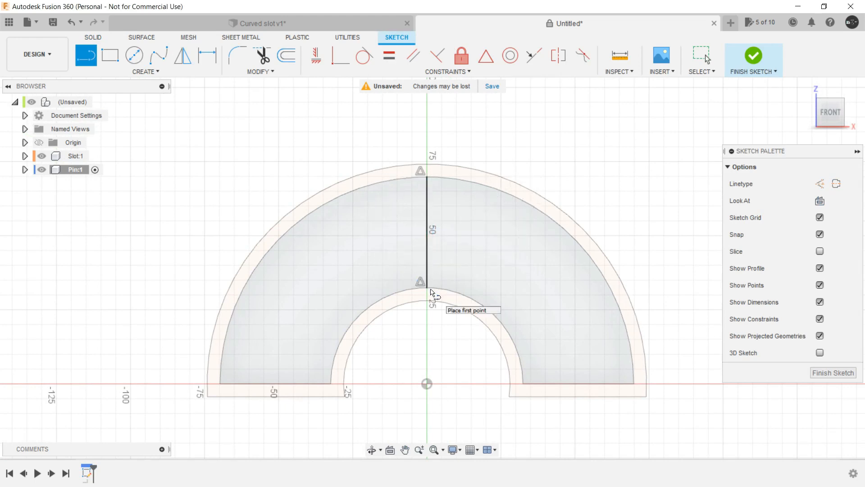
key(Escape)
click(427, 263)
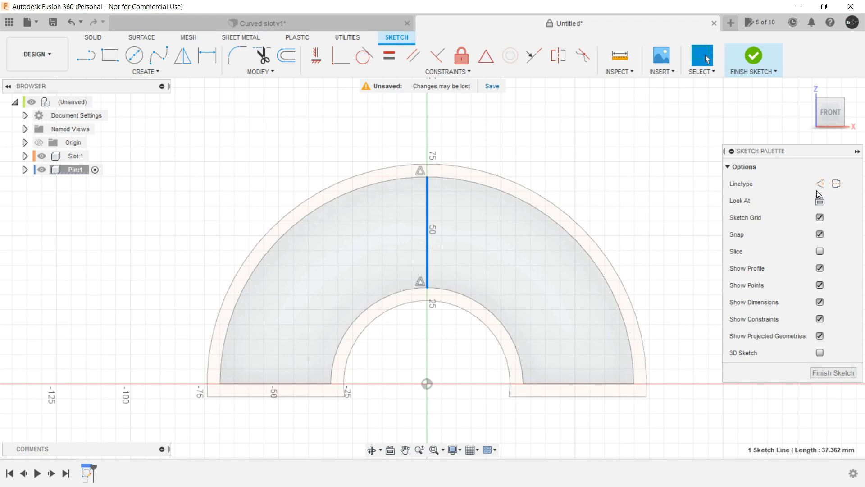
click(820, 184)
Draw a 36 mm diameter circle centred on the construction line's midpoint and finish the sketch.
key(c)
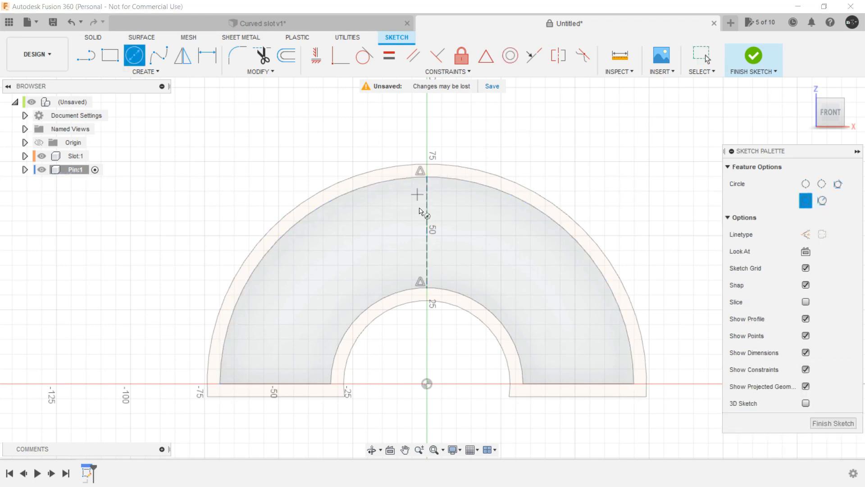
click(428, 232)
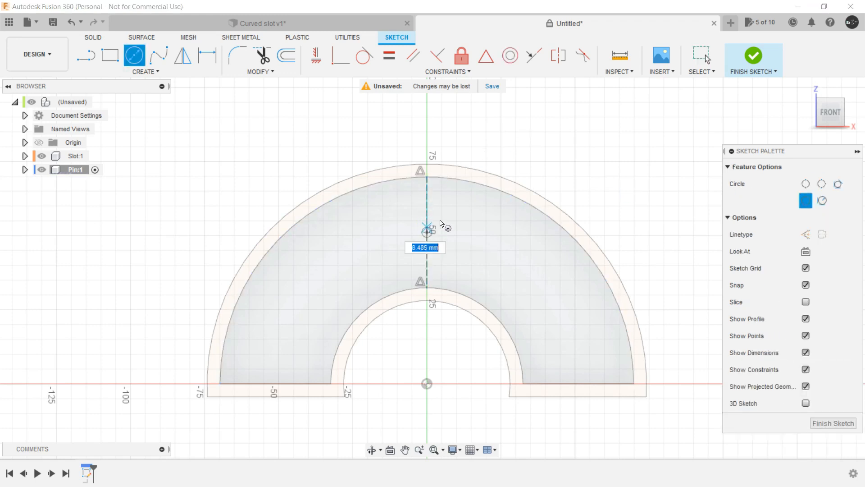
scroll(436, 178, up, 1)
scroll(436, 180, up, 2)
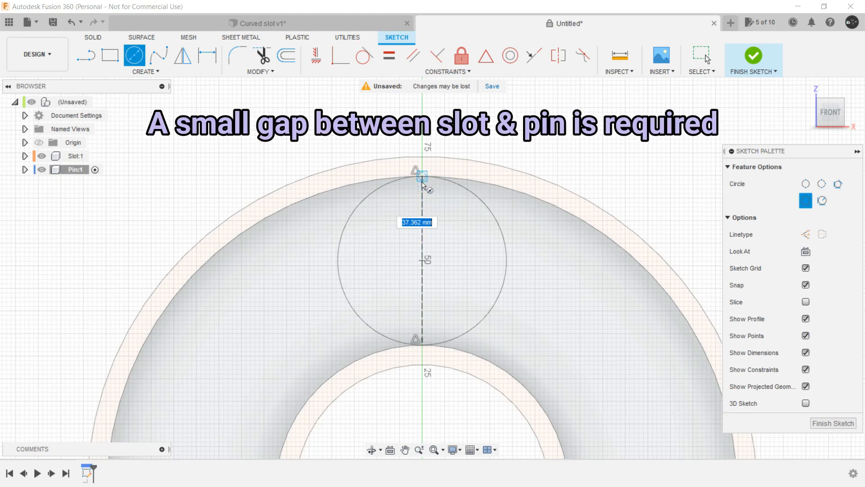
scroll(423, 185, up, 2)
scroll(424, 186, up, 2)
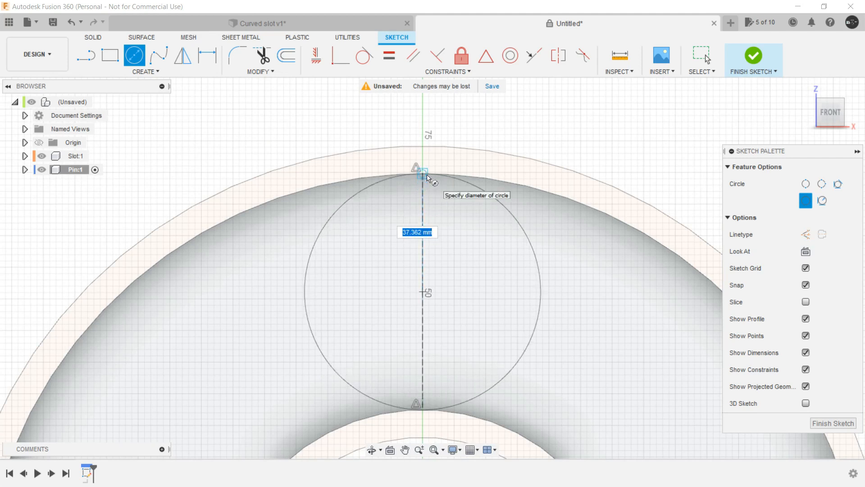
text(36)
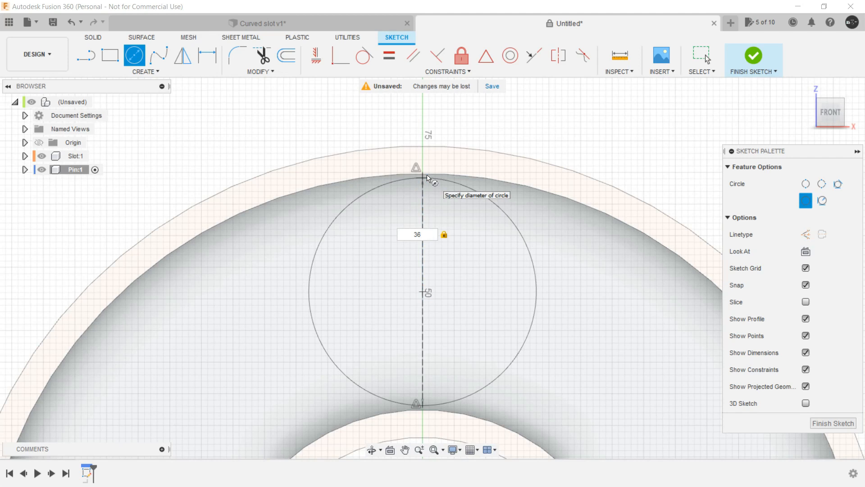
key(Return)
key(Escape)
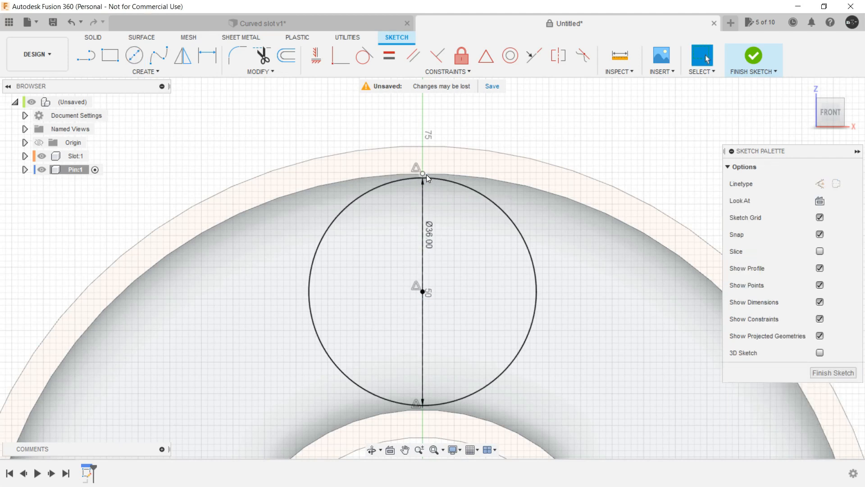
scroll(429, 176, down, 5)
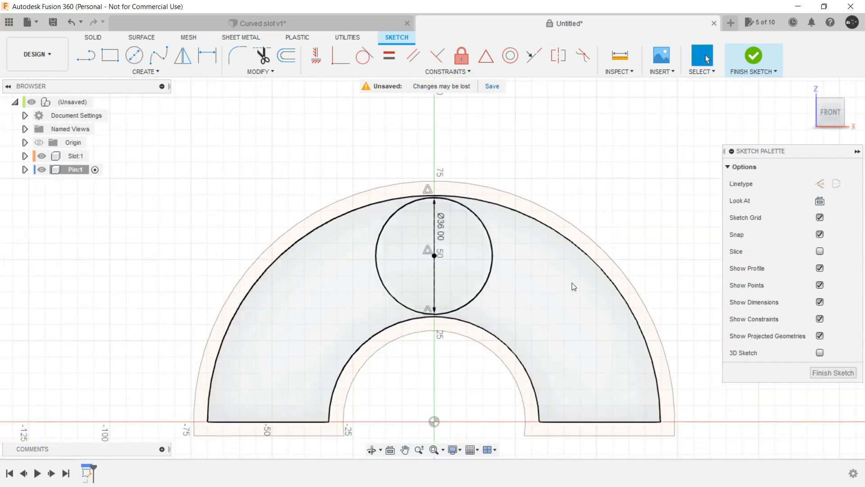
click(833, 373)
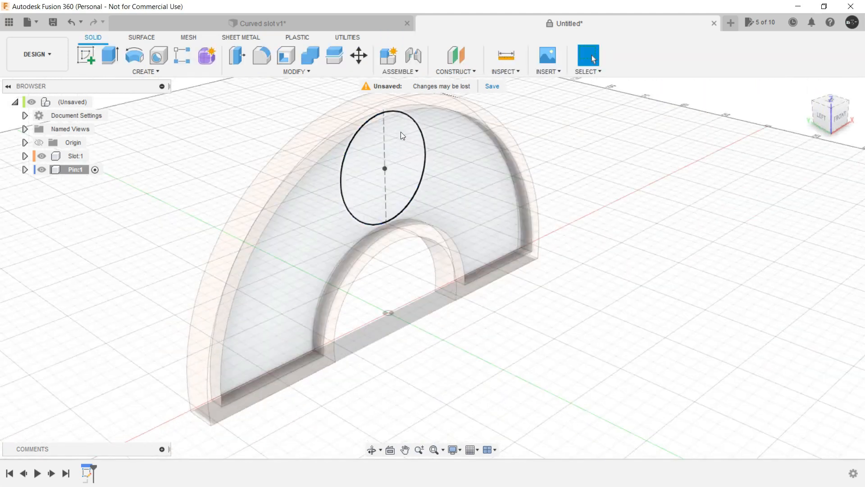
Extrude the circle 10 mm outward from the slot's recessed face as a new body.
click(406, 156)
right_click(405, 156)
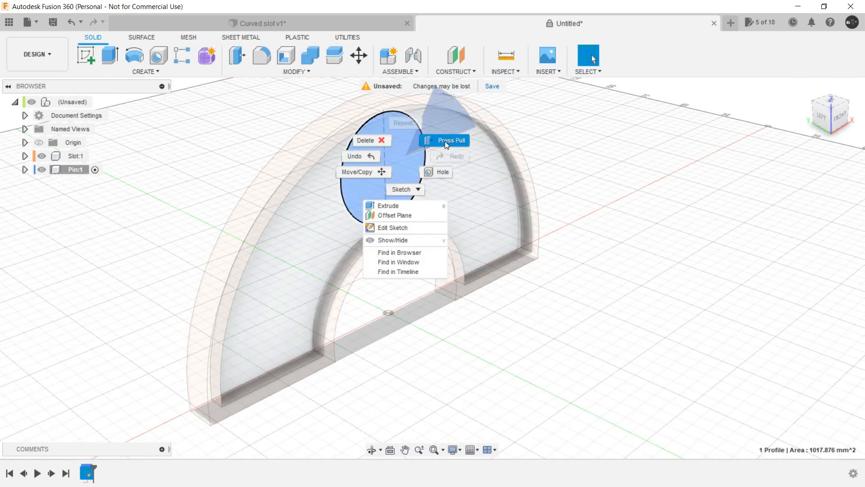
click(444, 141)
shift+middle_drag(413, 168, 460, 182)
drag(405, 177, 432, 180)
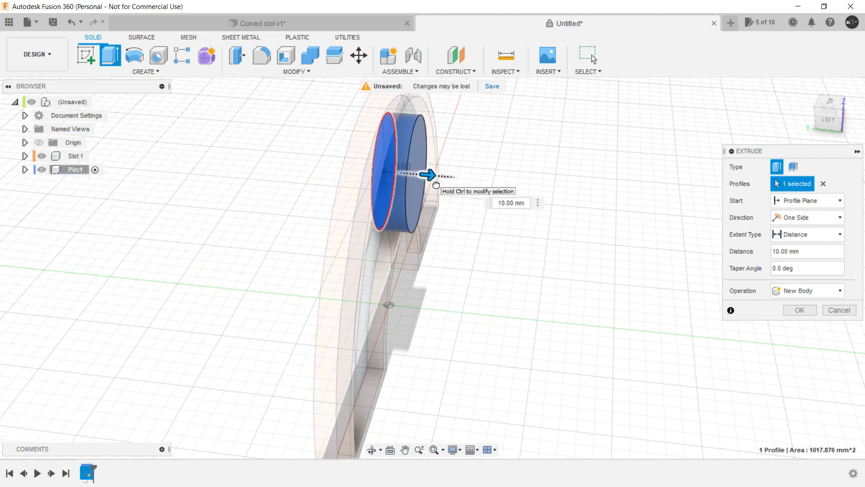
shift+middle_drag(437, 179, 420, 237)
scroll(415, 237, down, 3)
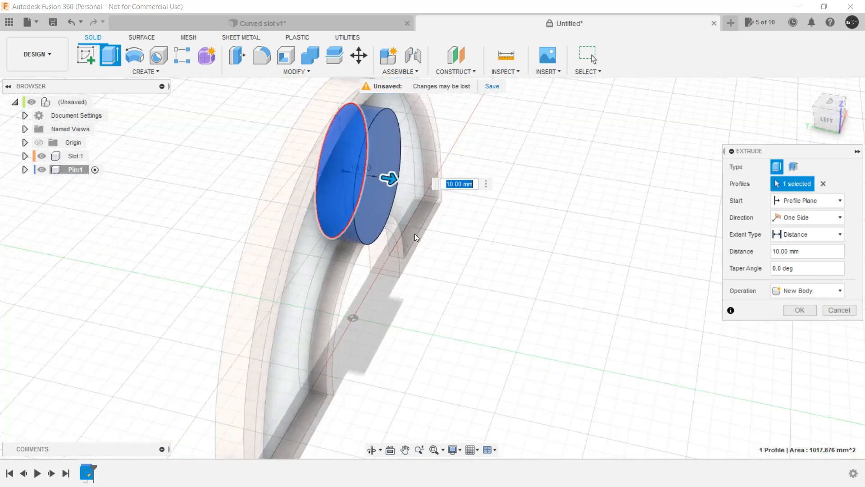
click(813, 310)
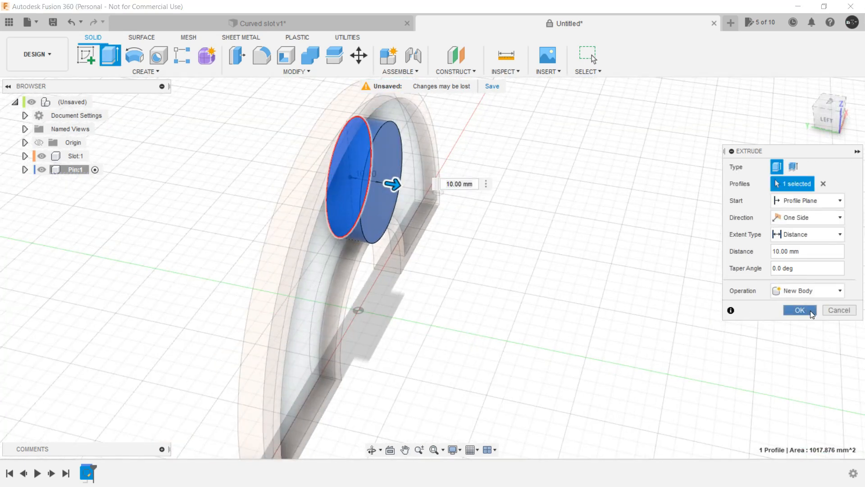
Sketch a concentric circle slightly larger than the pin on its front face and finish the sketch.
shift+middle_drag(578, 252, 583, 318)
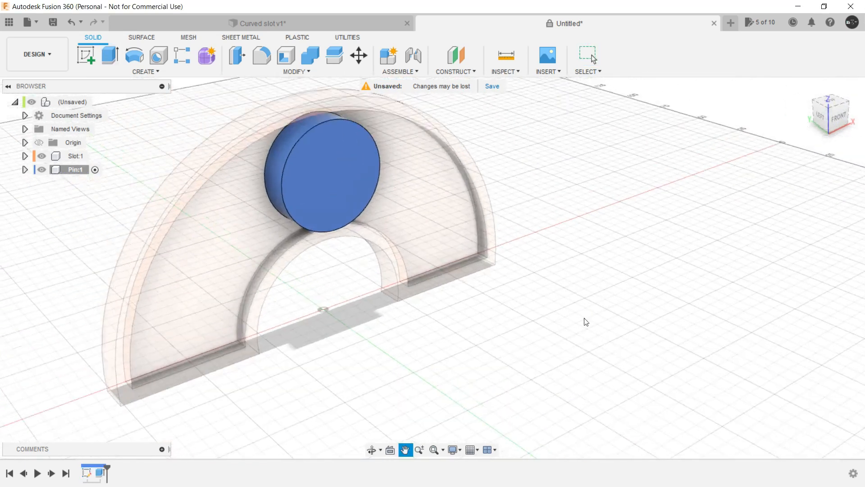
click(372, 209)
key(c)
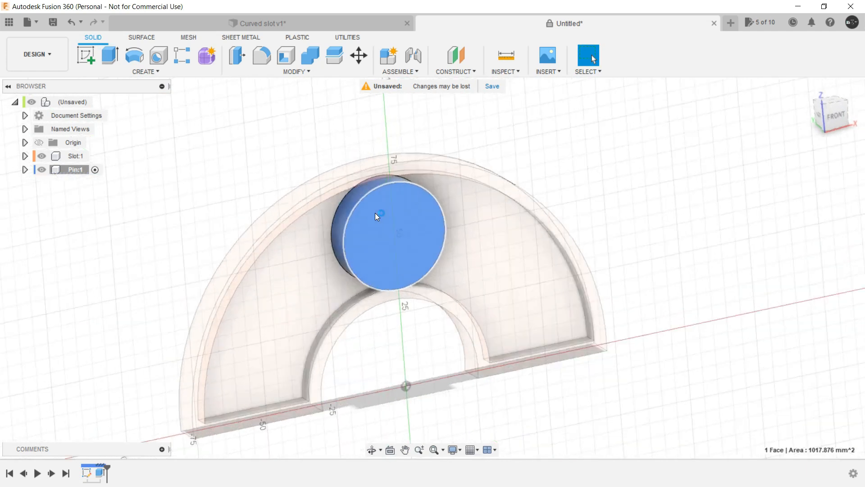
click(436, 277)
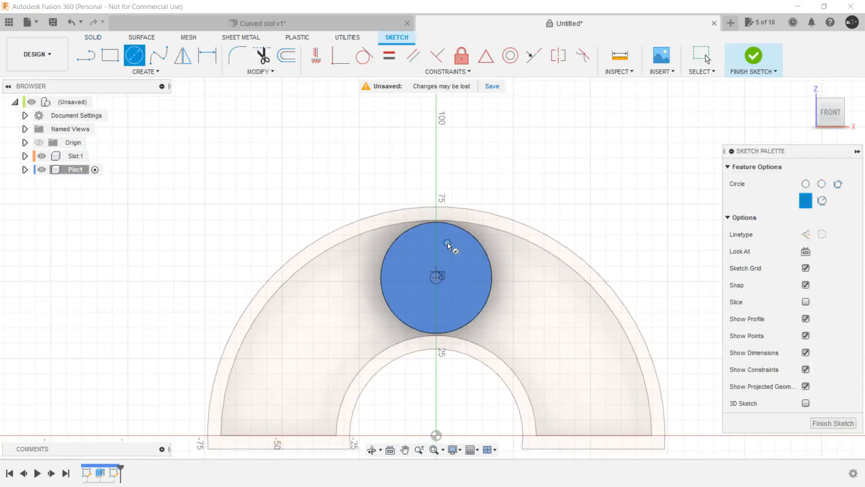
click(460, 218)
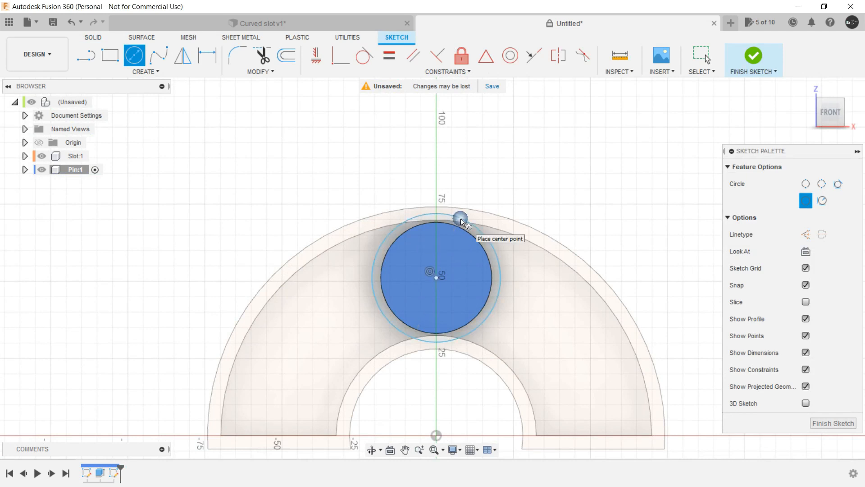
click(834, 422)
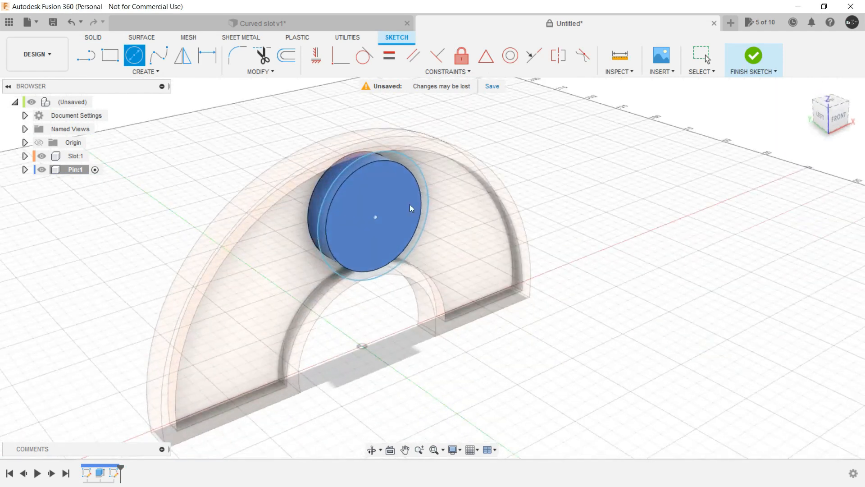
Extrude the larger circle's two profiles 3 mm outward from the pin's front face as a joined head.
scroll(396, 143, up, 5)
scroll(381, 177, down, 8)
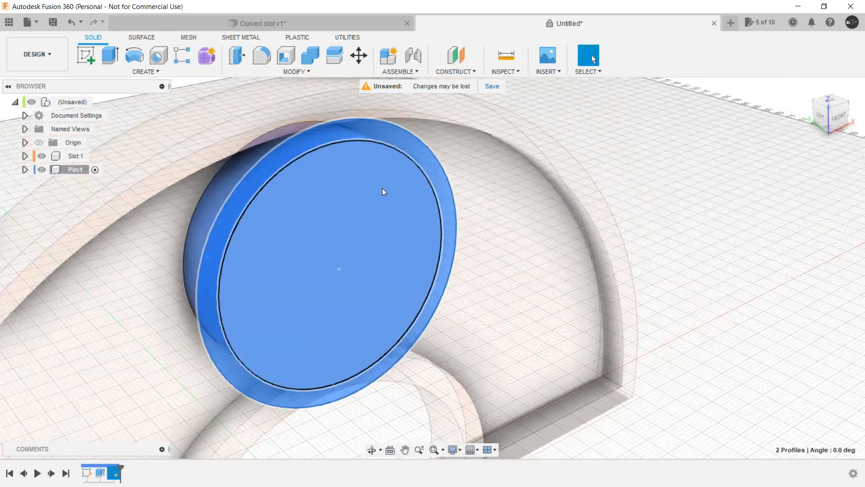
right_click(512, 120)
click(545, 112)
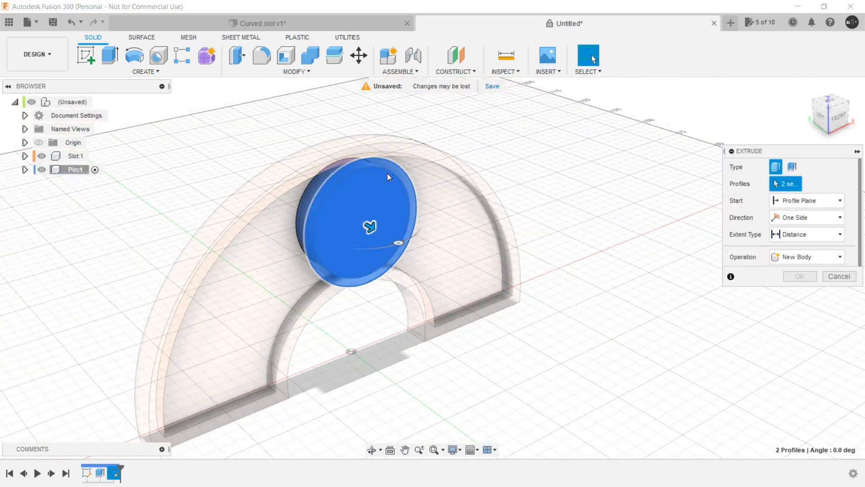
shift+middle_drag(388, 173, 413, 184)
scroll(380, 227, up, 5)
drag(369, 238, 386, 245)
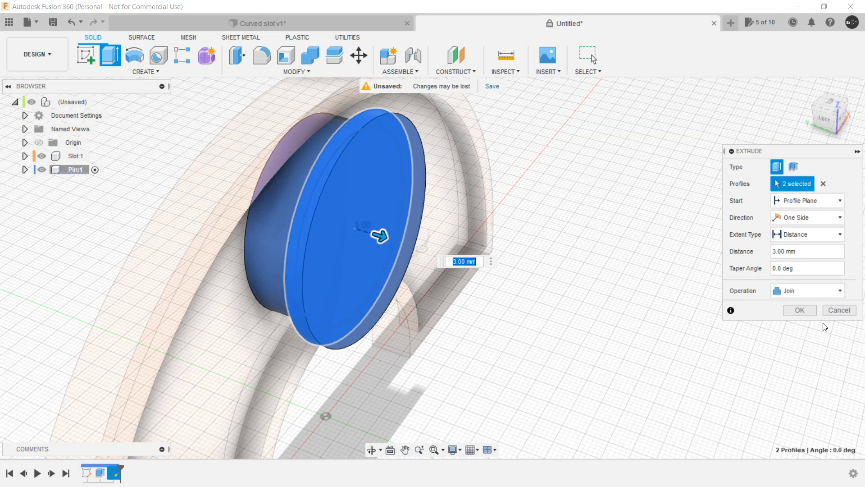
click(800, 310)
scroll(703, 311, down, 5)
shift+middle_drag(658, 309, 586, 293)
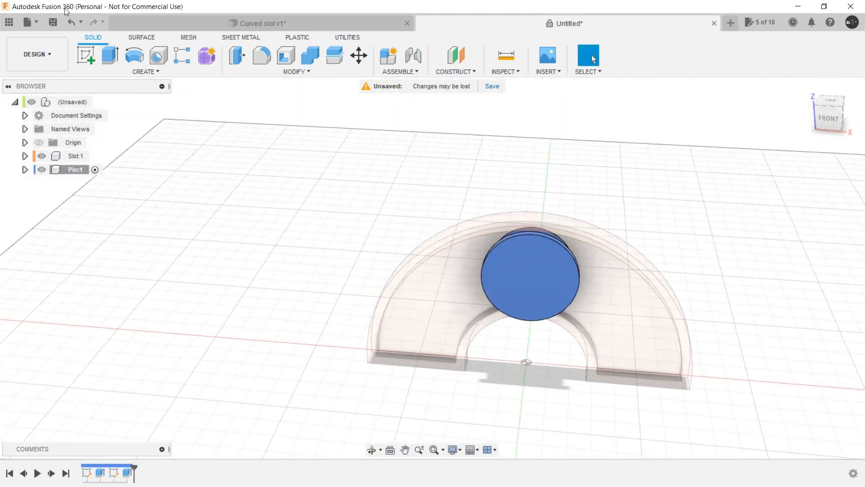
Activate the top-level component and move the pin out of the slot to beside it.
click(101, 102)
shift+middle_drag(270, 187, 227, 130)
drag(432, 224, 622, 236)
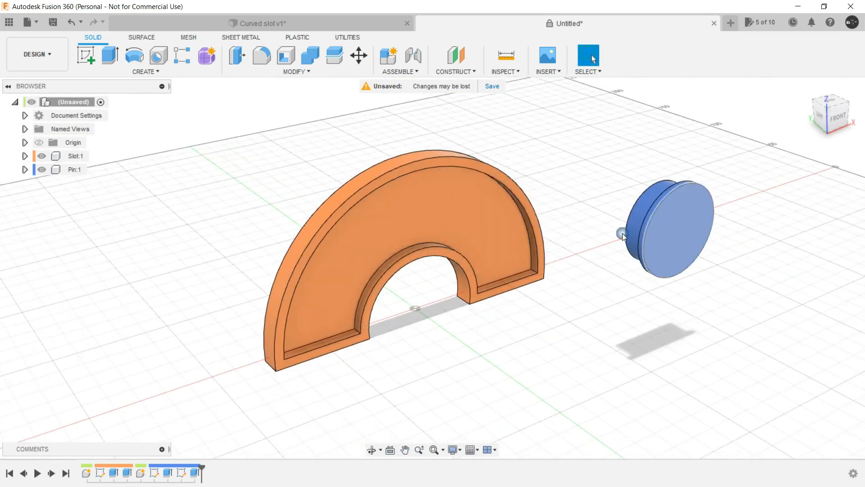
drag(453, 215, 478, 209)
shift+middle_drag(567, 156, 556, 149)
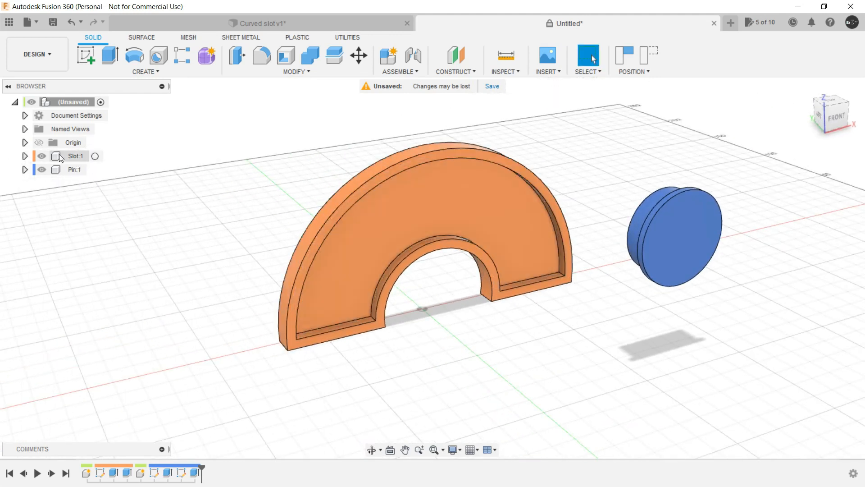
Ground the slot component, capturing the current component positions, and move the pin to check that it is still free.
right_click(74, 157)
click(95, 23)
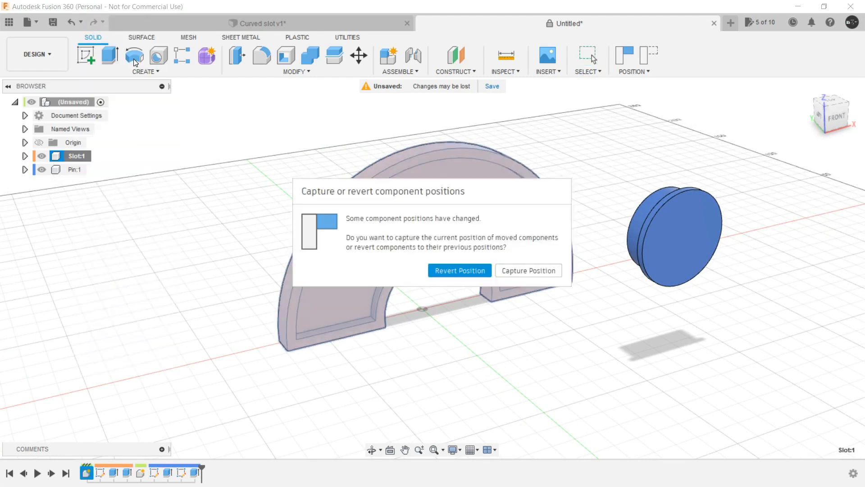
click(533, 275)
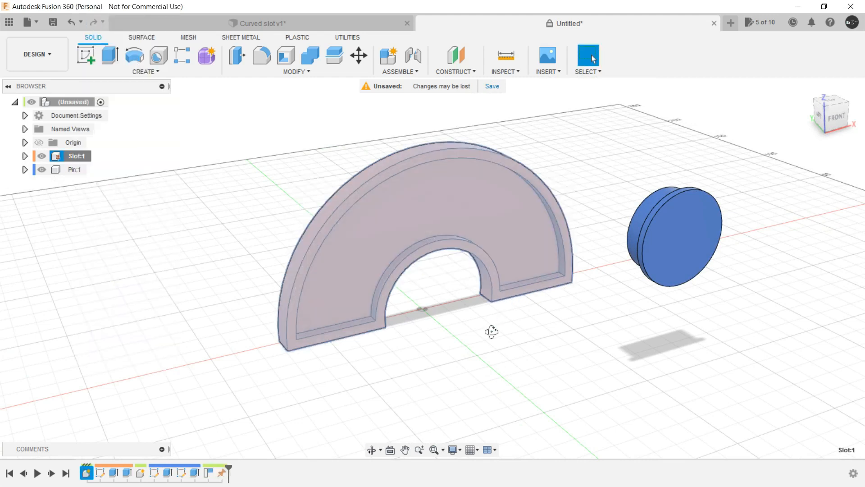
drag(492, 219, 477, 188)
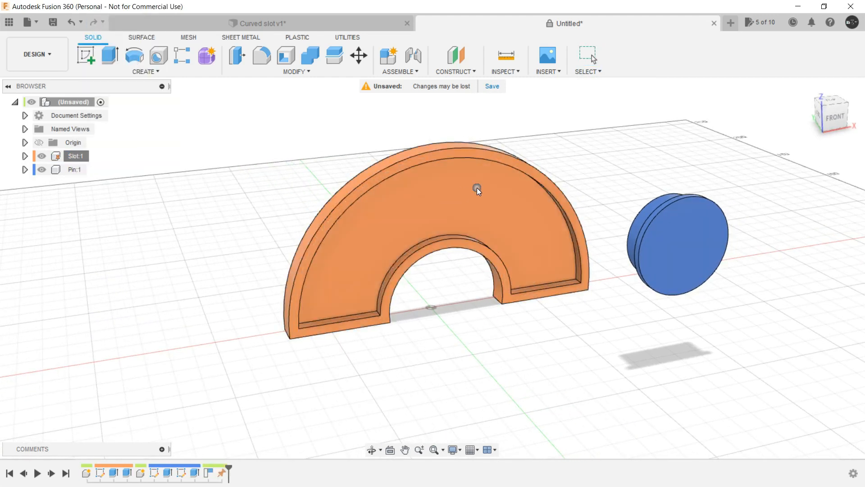
drag(690, 252, 663, 220)
mouse_move(604, 273)
shift+middle_down()
mouse_move(595, 305)
mouse_move(626, 319)
mouse_move(589, 269)
shift+middle_up()
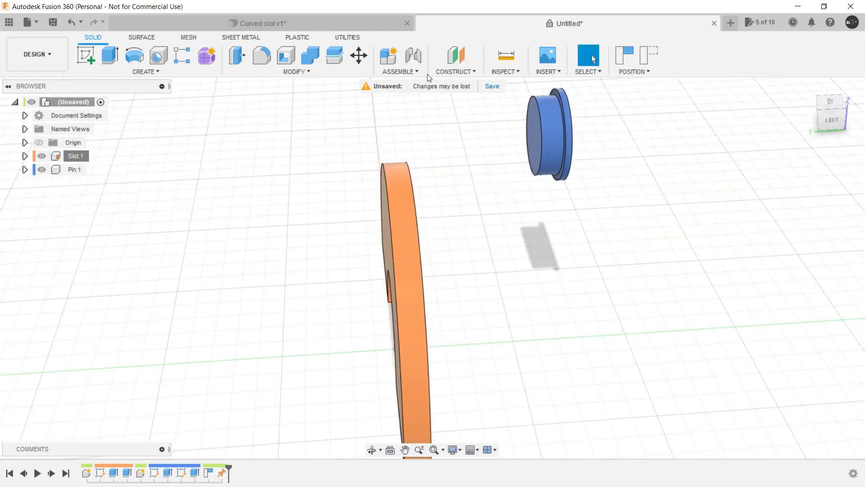
Try a planar joint from the centre of the pin's back face to the midpoint of the recessed face's right straight edge.
click(413, 55)
shift+middle_drag(524, 201, 602, 204)
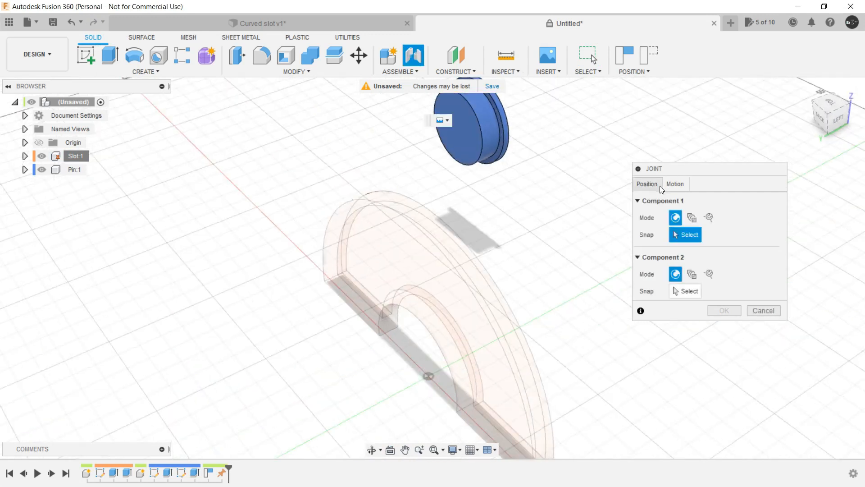
click(674, 184)
click(755, 204)
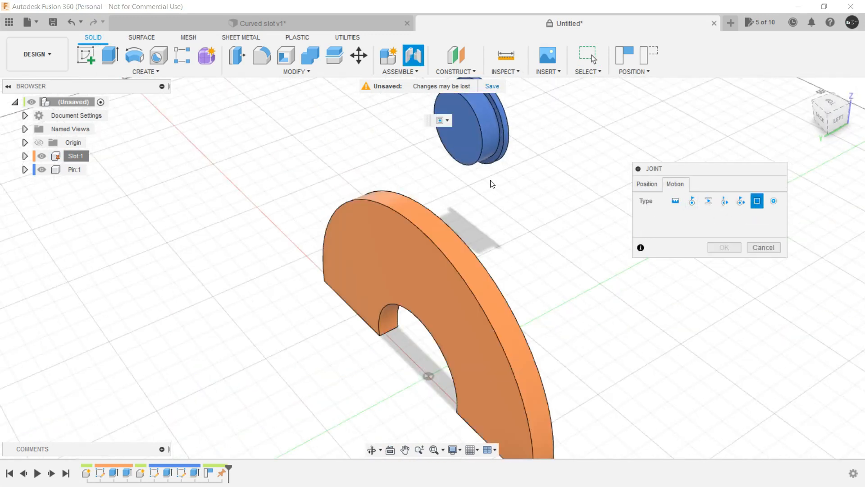
shift+middle_drag(461, 124, 518, 135)
click(646, 182)
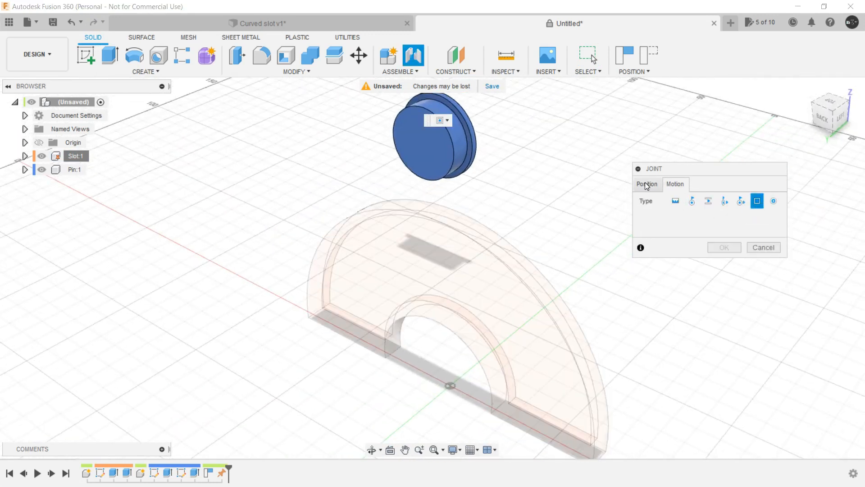
click(425, 142)
shift+middle_drag(553, 182, 478, 189)
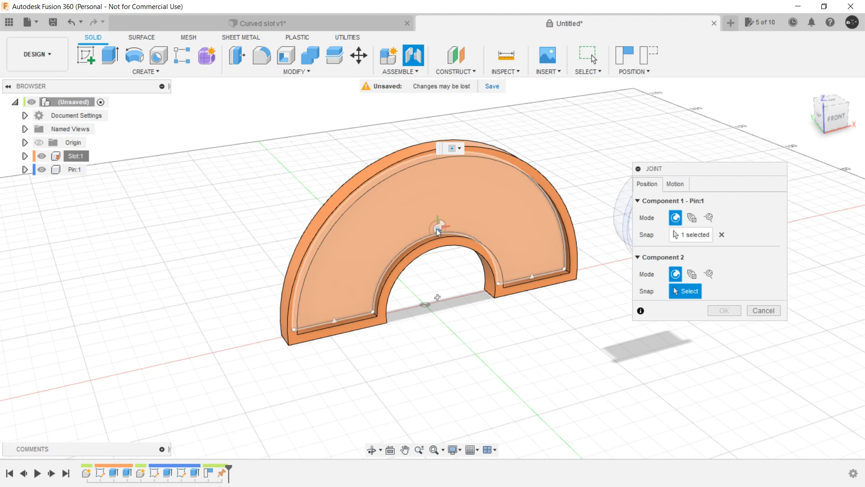
click(534, 267)
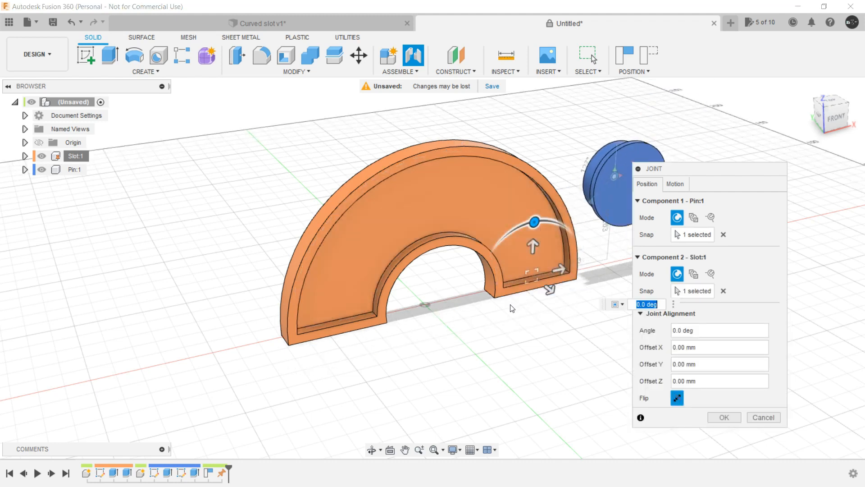
click(724, 417)
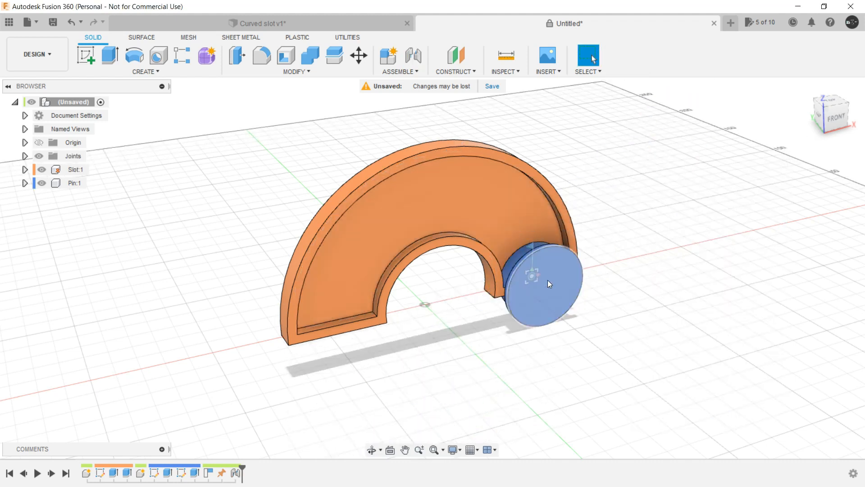
Move the pin to test the planar joint, and undo the joint.
click(530, 245)
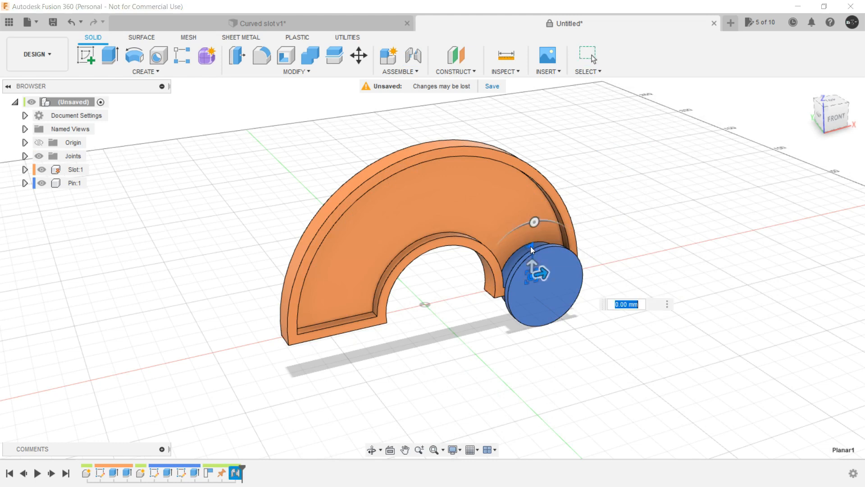
drag(538, 267, 524, 244)
shift+middle_drag(659, 238, 678, 245)
shift+middle_drag(471, 198, 456, 199)
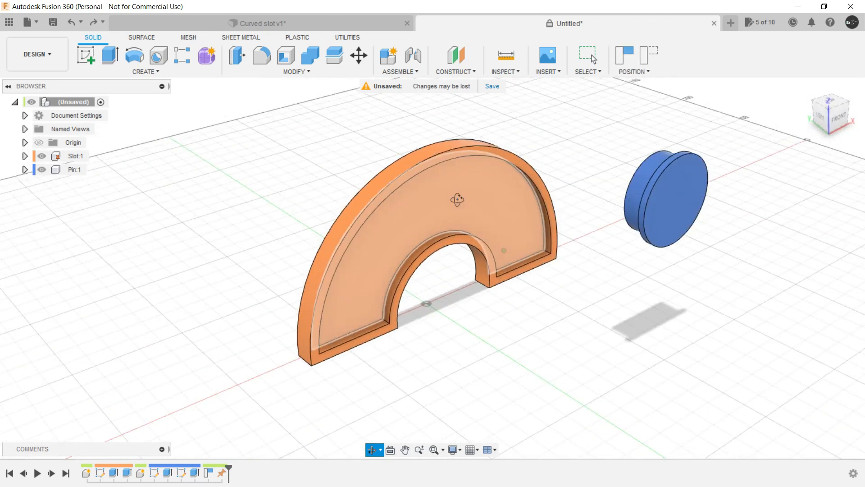
scroll(460, 198, up, 3)
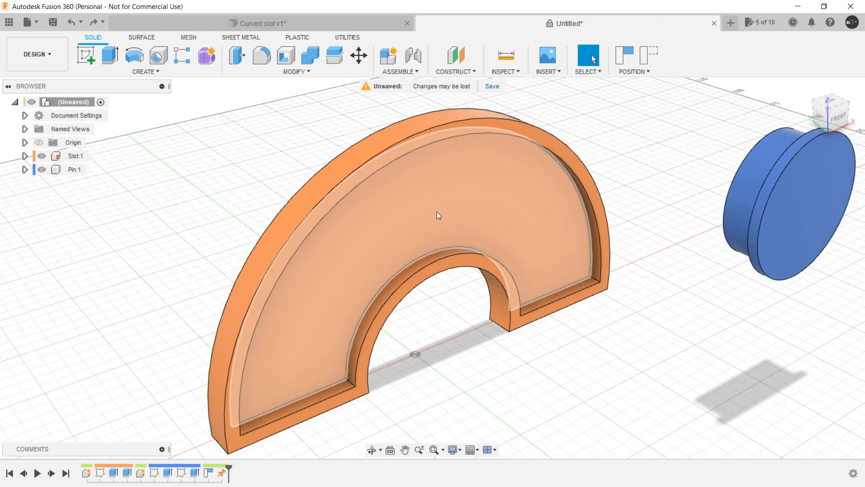
shift+middle_drag(417, 226, 405, 161)
shift+middle_drag(499, 195, 472, 104)
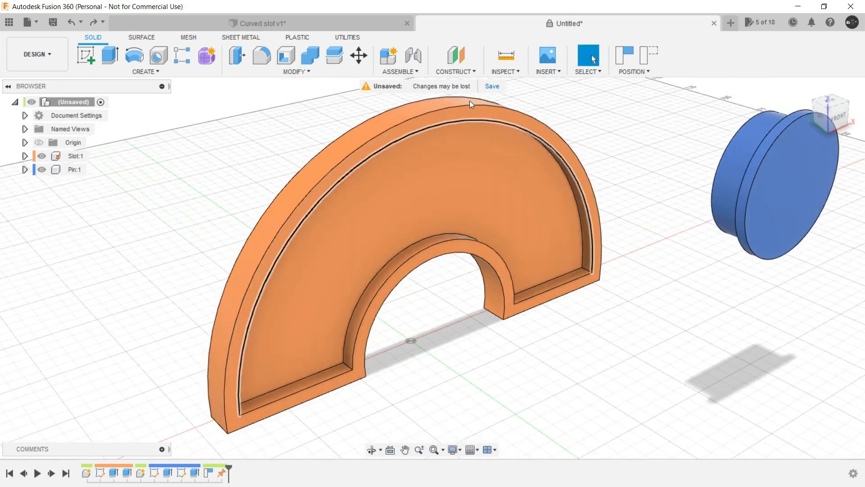
click(420, 72)
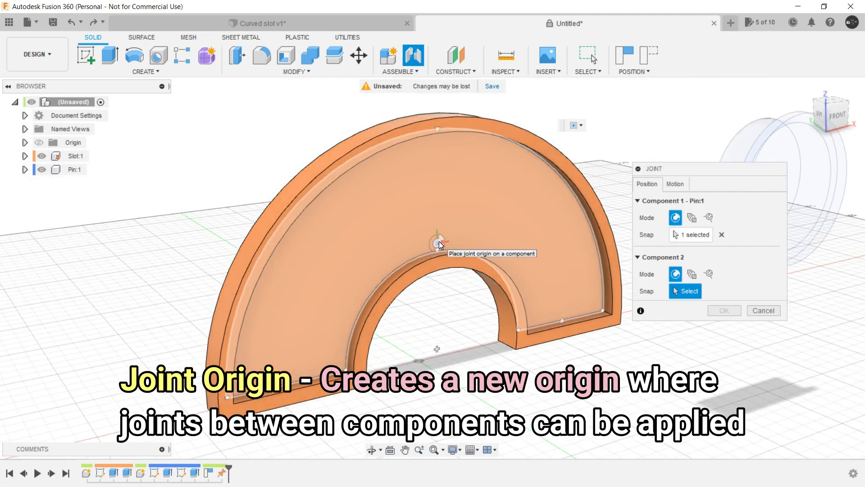
click(400, 72)
click(415, 123)
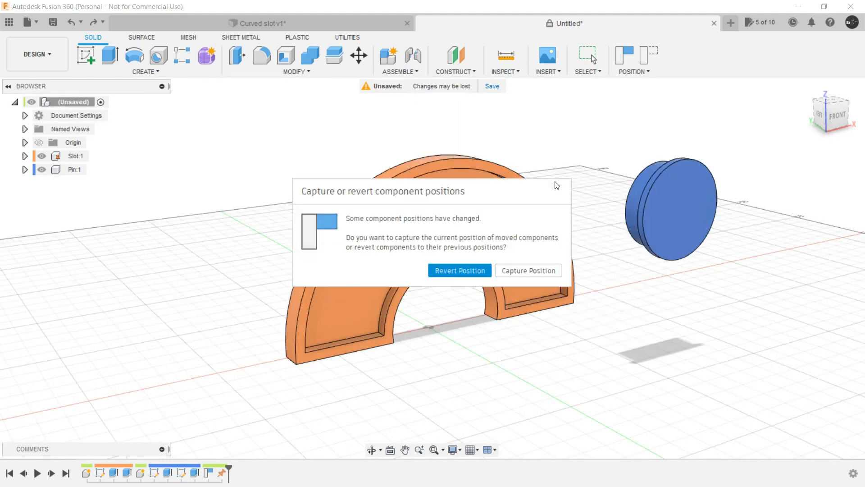
click(534, 270)
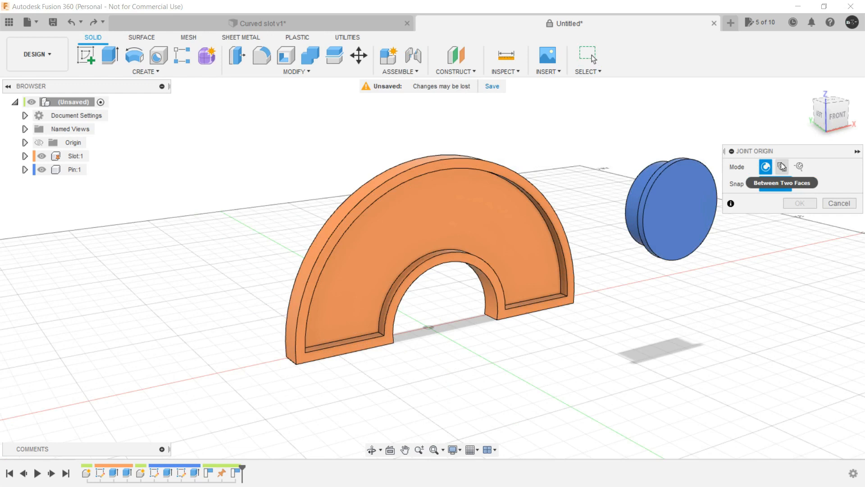
drag(769, 154, 757, 275)
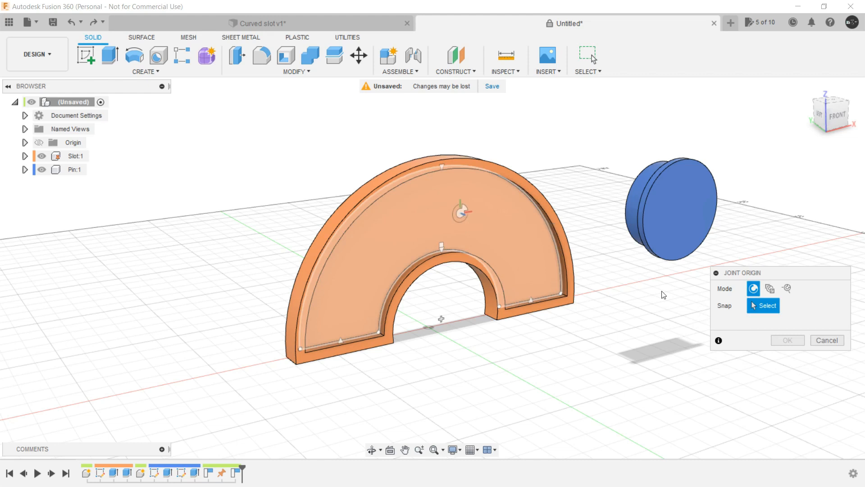
click(772, 291)
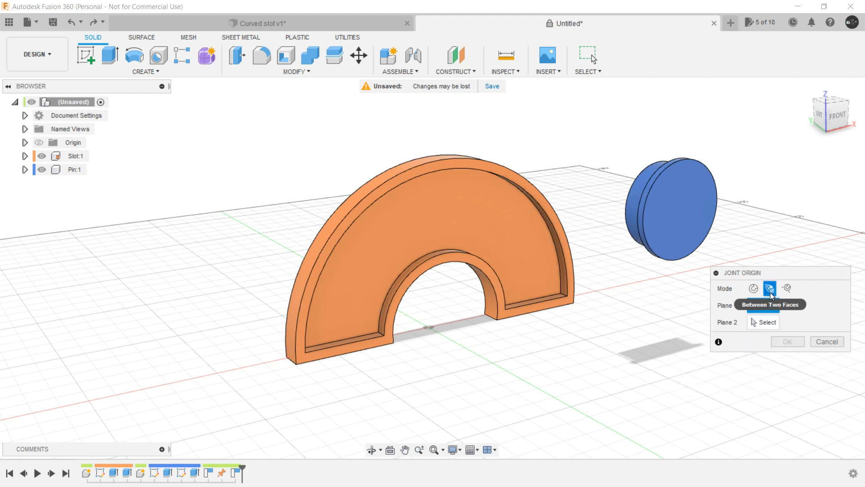
shift+middle_drag(474, 229, 419, 230)
scroll(436, 228, up, 3)
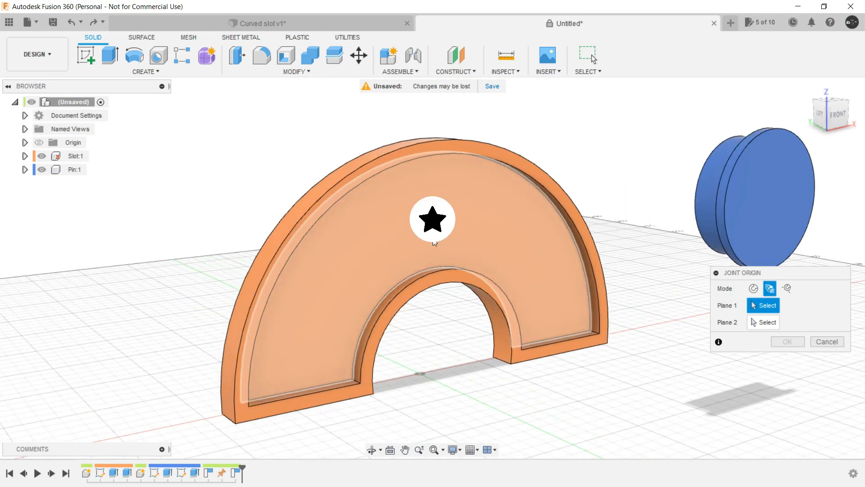
scroll(463, 224, down, 2)
shift+middle_drag(463, 223, 464, 244)
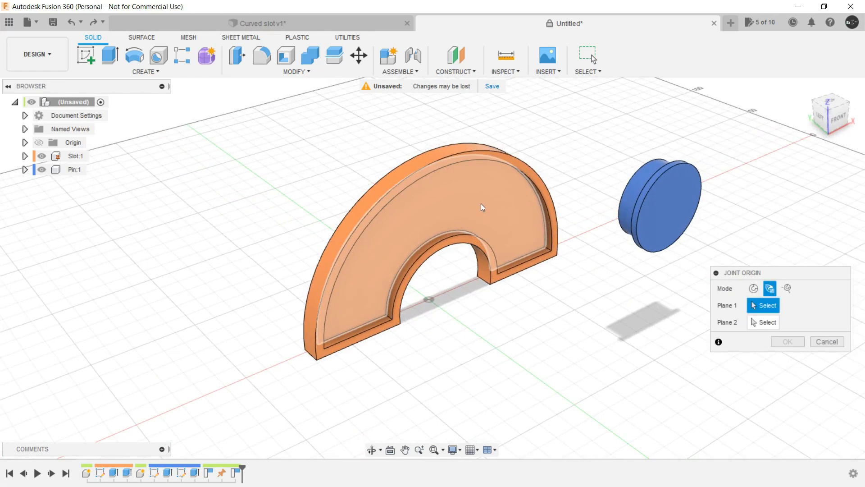
click(828, 340)
Capture the component positions and create a tangent construction plane at 0 deg on the recess's inner curved wall.
shift+middle_drag(649, 305, 575, 230)
click(469, 73)
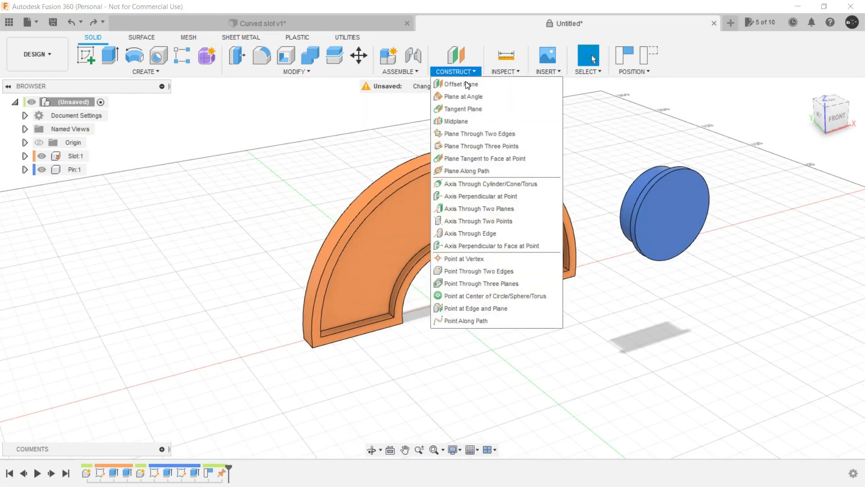
click(470, 116)
click(503, 271)
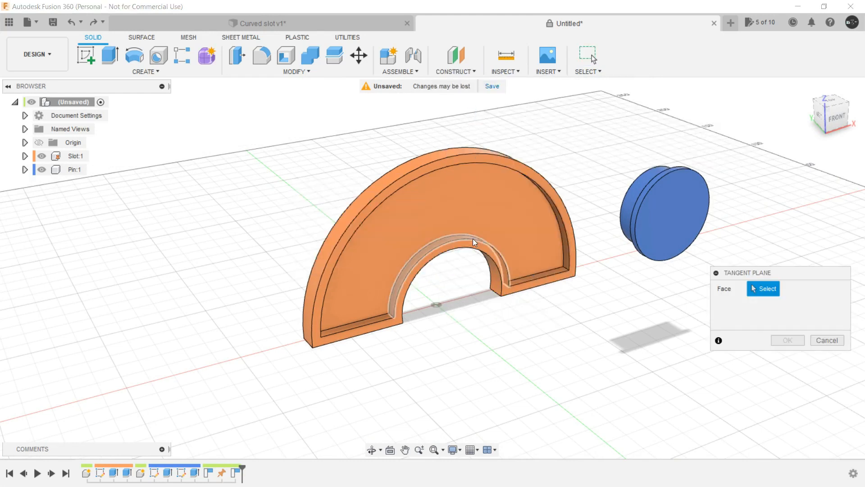
scroll(461, 239, up, 4)
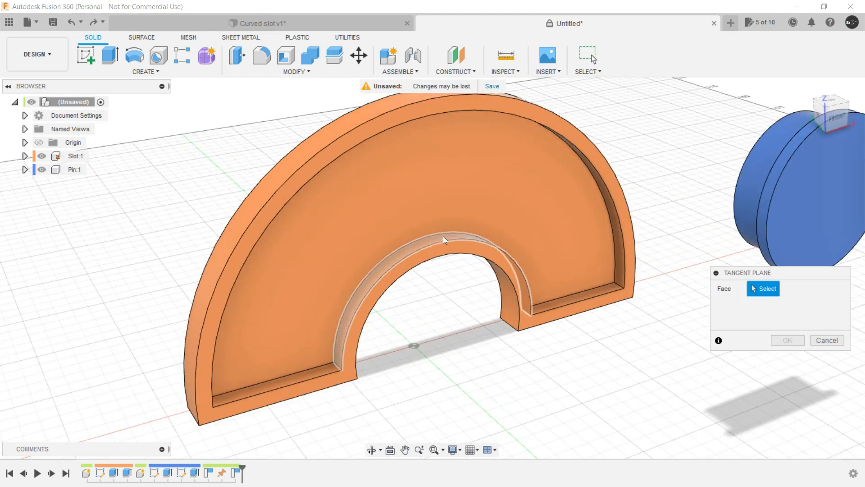
click(442, 241)
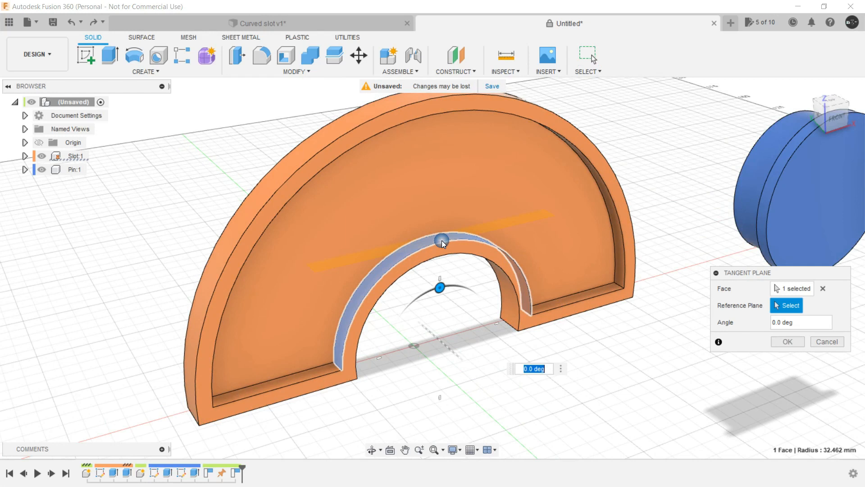
click(788, 342)
Create a tangent construction plane at 0 deg on the recess's outer curved wall.
middle_drag(642, 136, 628, 170)
click(456, 71)
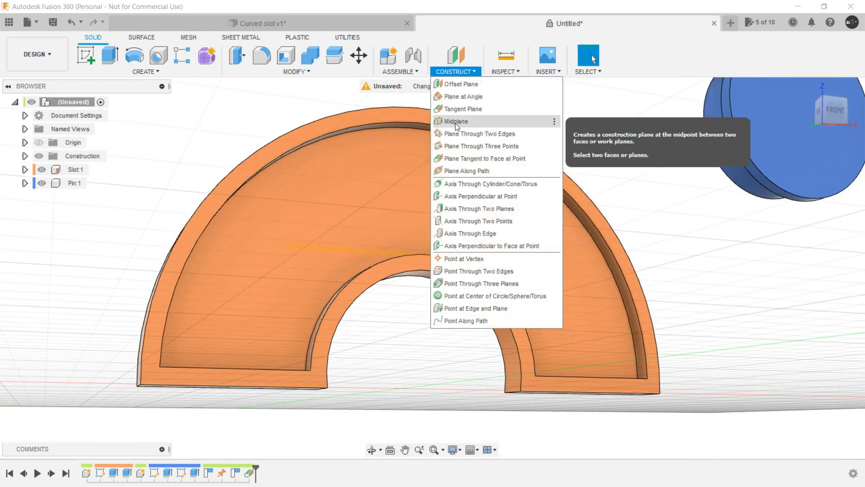
click(460, 109)
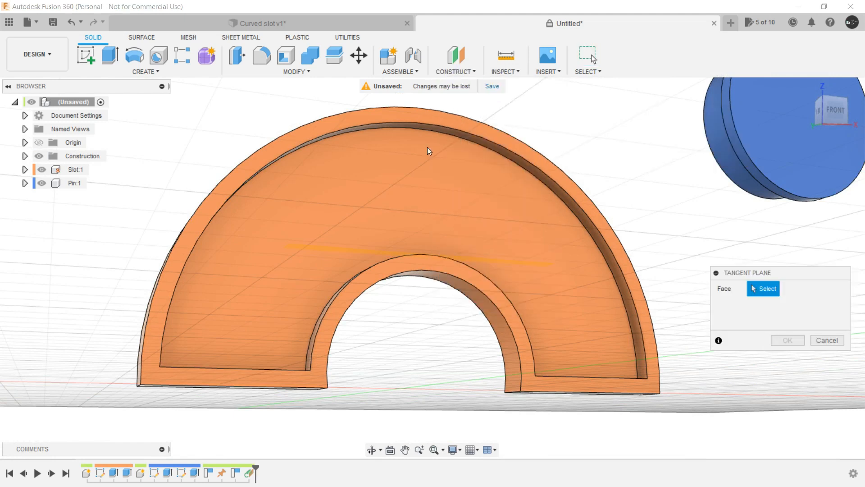
scroll(428, 148, up, 3)
click(424, 116)
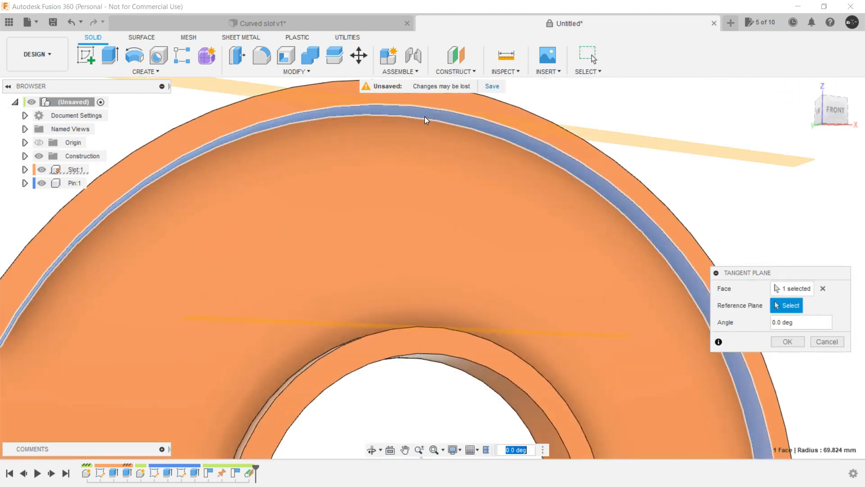
scroll(448, 210, down, 5)
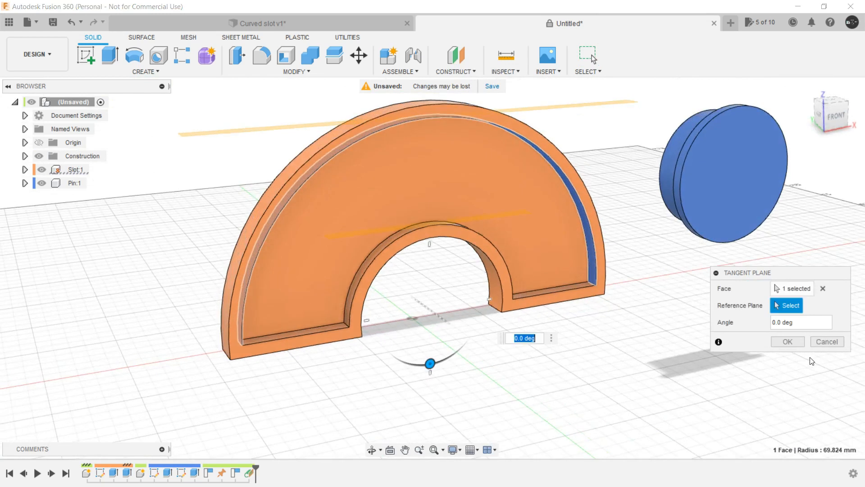
click(795, 344)
Place a between-two-faces joint origin using the outer and inner tangent planes, snapped to the recessed face midway between them.
middle_drag(602, 140, 591, 179)
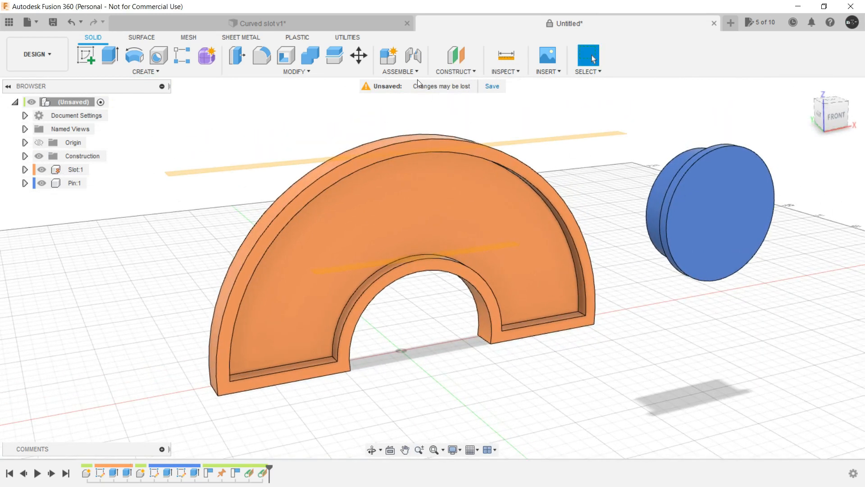
click(400, 71)
click(415, 123)
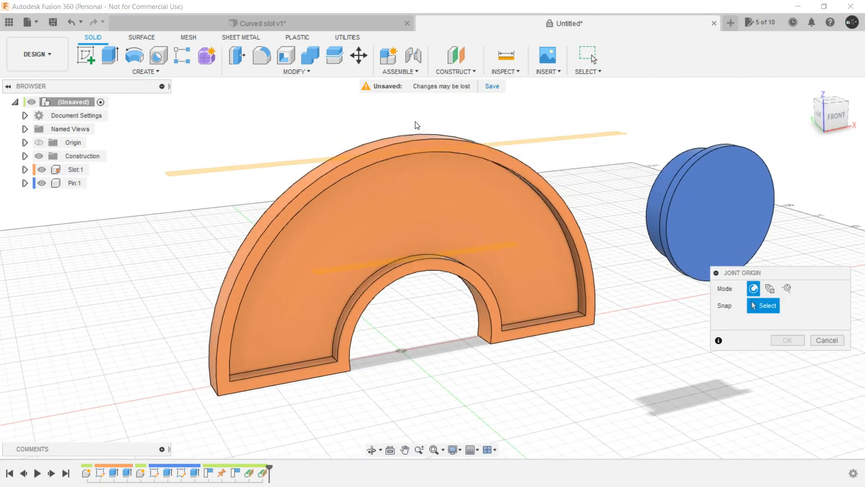
click(769, 288)
shift+middle_drag(603, 122, 588, 122)
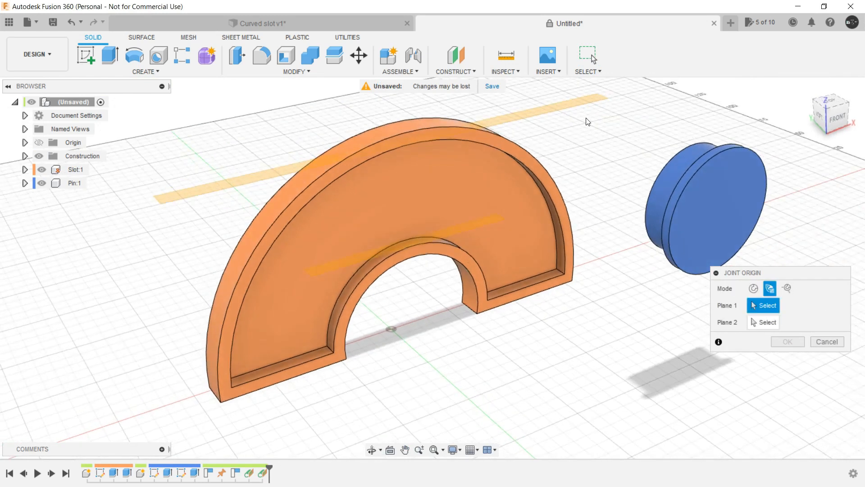
click(588, 122)
click(482, 223)
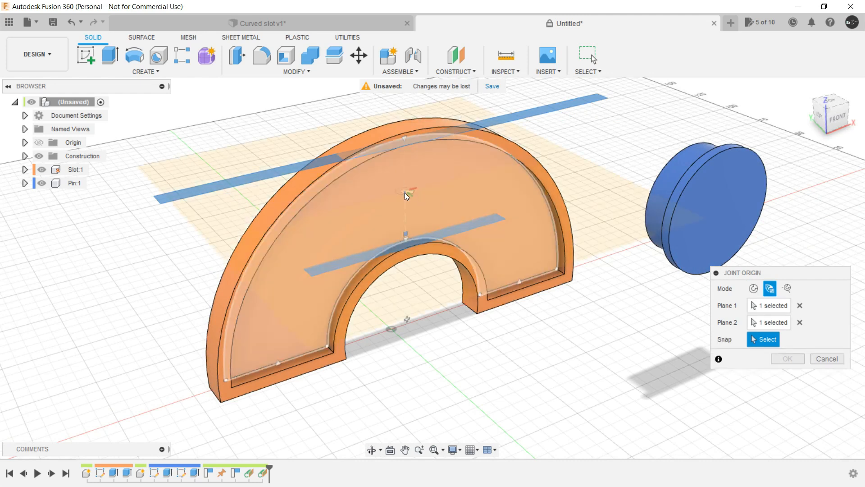
scroll(407, 195, up, 2)
scroll(408, 190, down, 3)
mouse_move(407, 190)
shift+middle_down()
mouse_move(422, 202)
mouse_move(406, 190)
shift+middle_up()
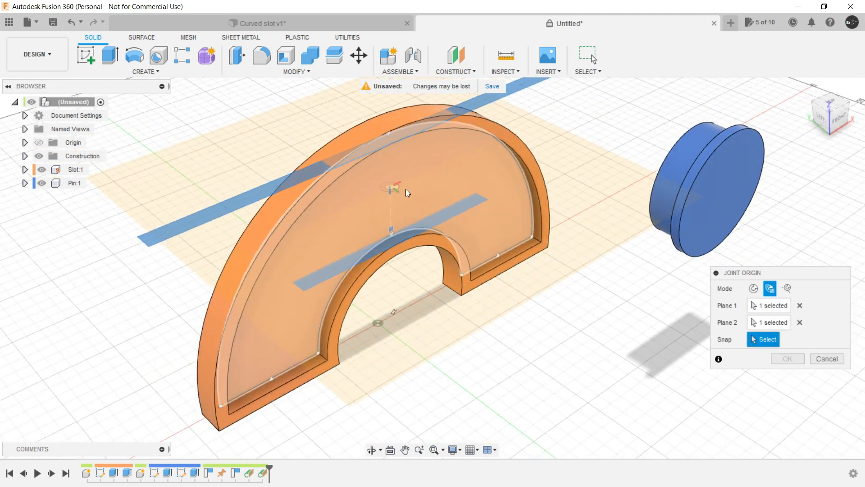
click(391, 188)
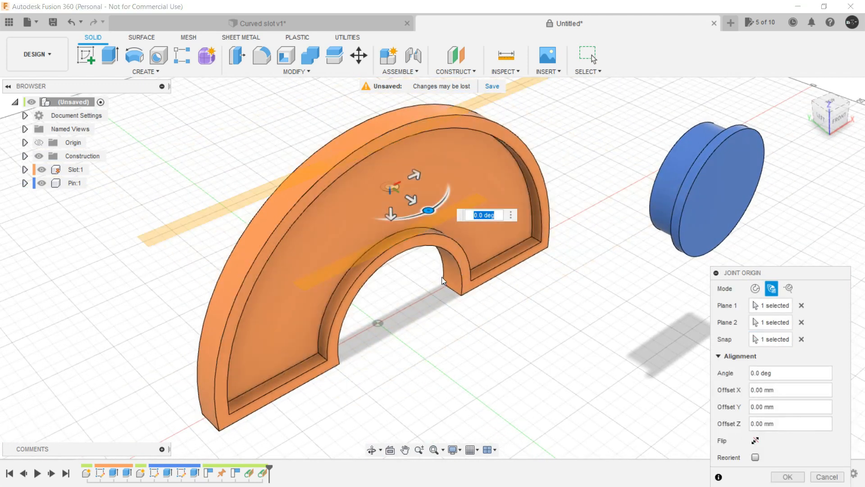
Reorient the joint origin with its Z axis normal to the recessed face, finish it, and hide the construction planes.
shift+middle_drag(443, 275, 447, 266)
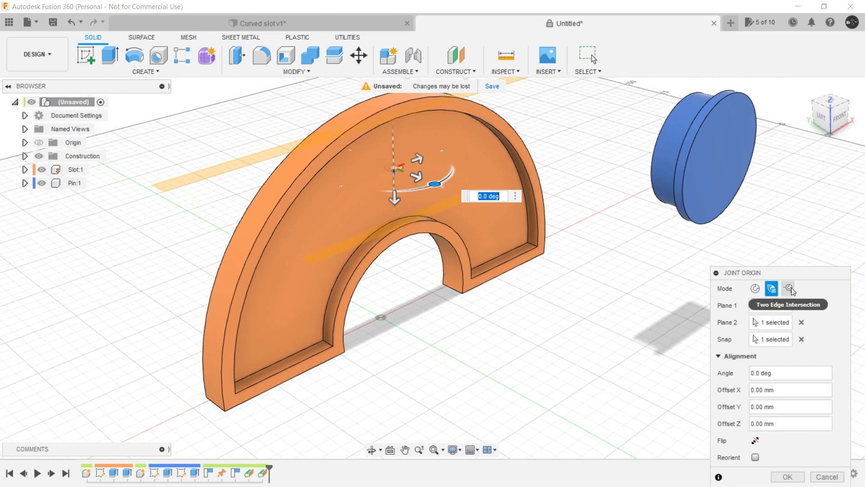
drag(721, 278, 720, 201)
shift+middle_drag(481, 287, 424, 212)
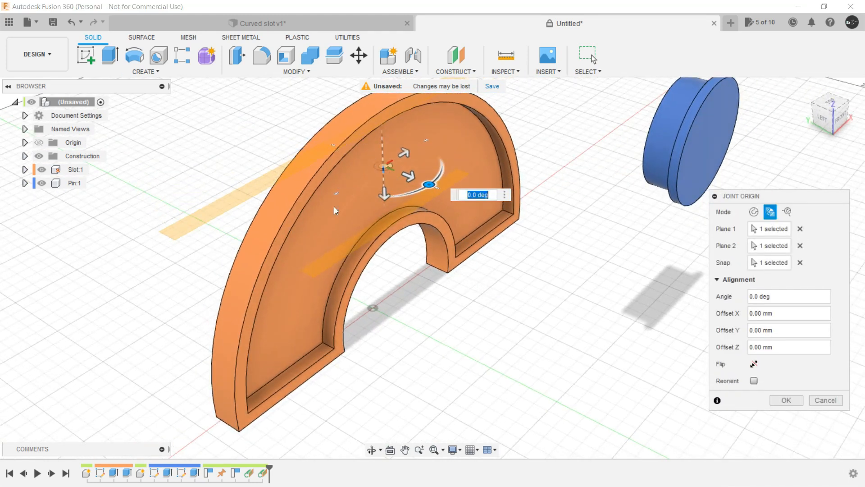
click(754, 380)
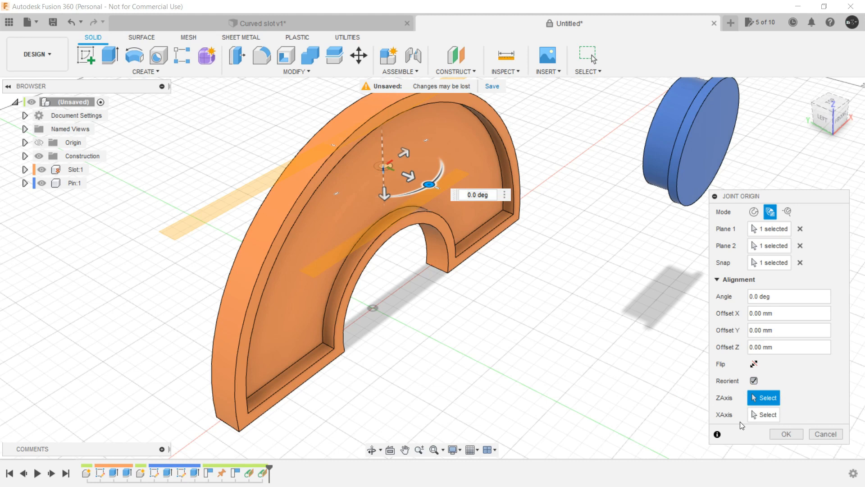
click(283, 299)
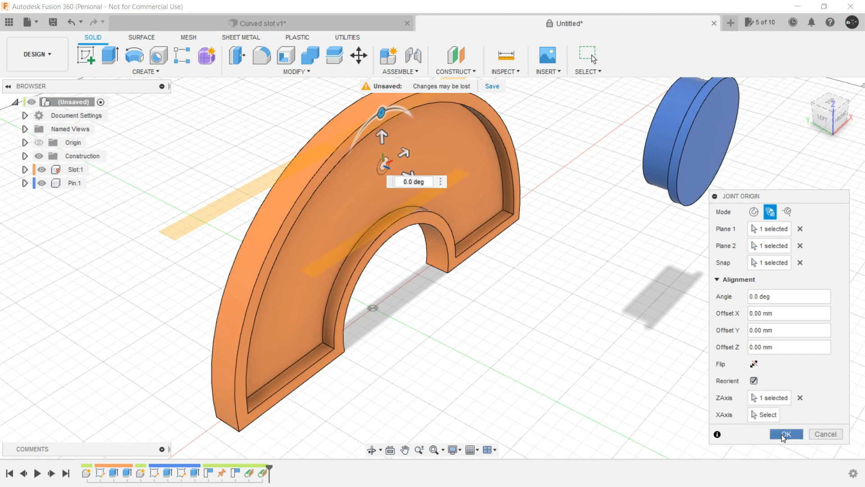
click(784, 434)
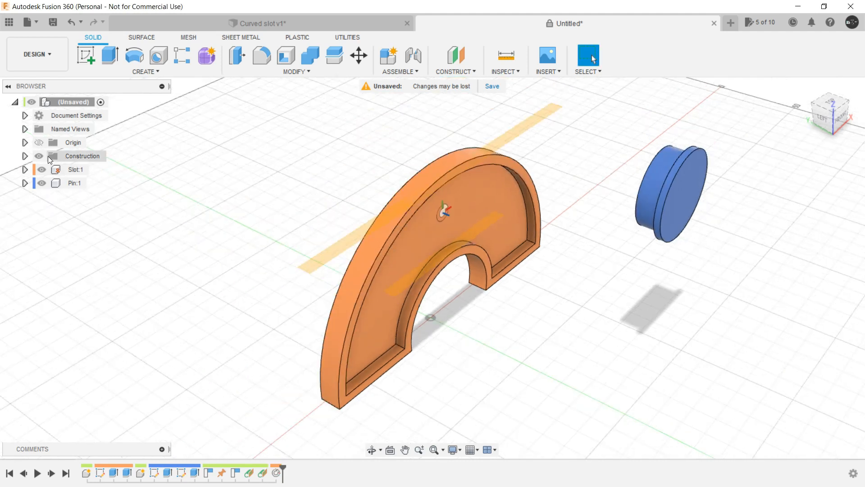
click(39, 158)
Start a joint from the centre of the pin's back face to the joint origin in the slot.
shift+middle_drag(204, 199, 338, 175)
click(422, 62)
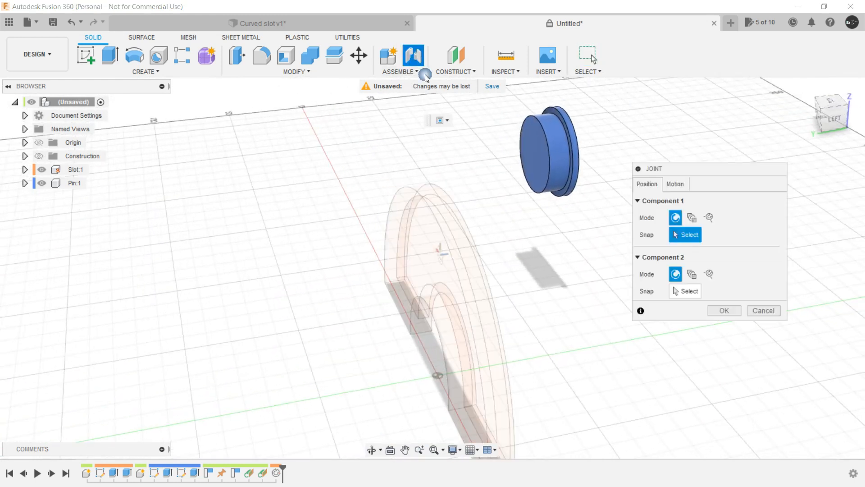
click(682, 186)
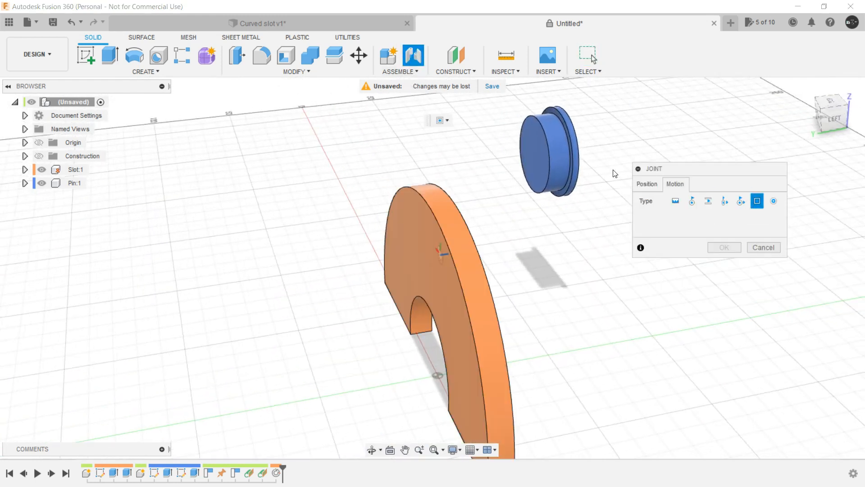
click(647, 184)
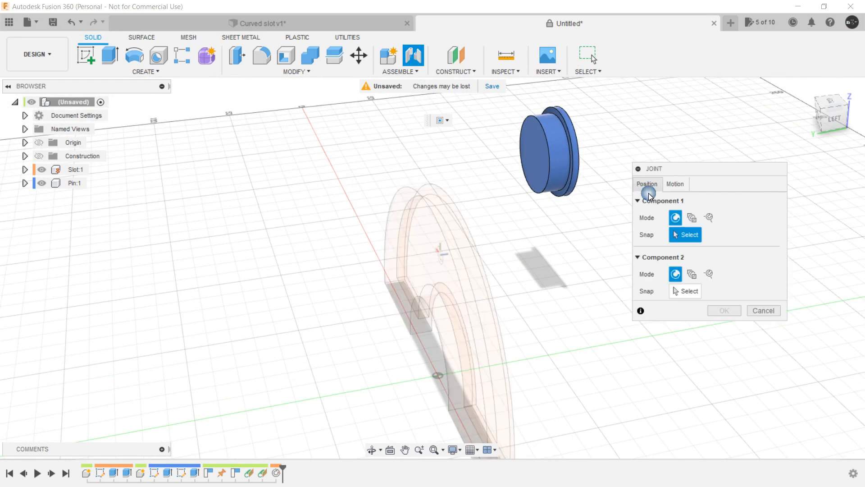
click(534, 155)
shift+middle_drag(549, 235, 483, 223)
scroll(462, 228, up, 4)
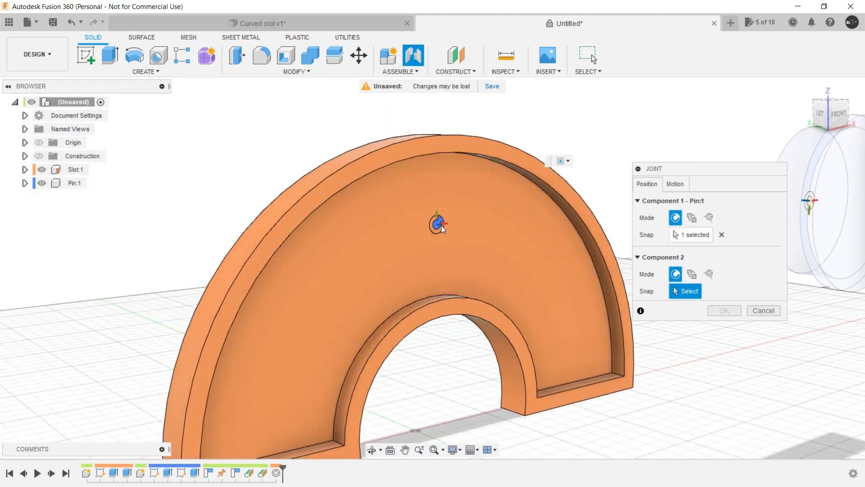
click(439, 225)
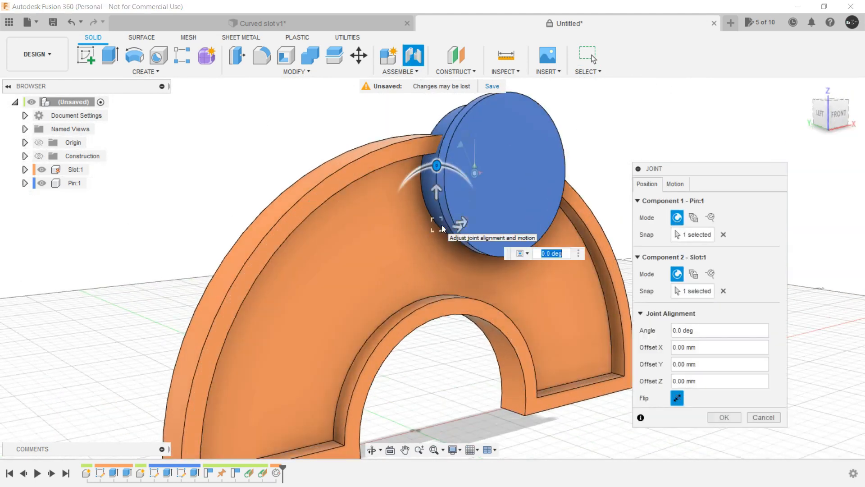
scroll(573, 332, down, 4)
shift+middle_drag(561, 330, 501, 325)
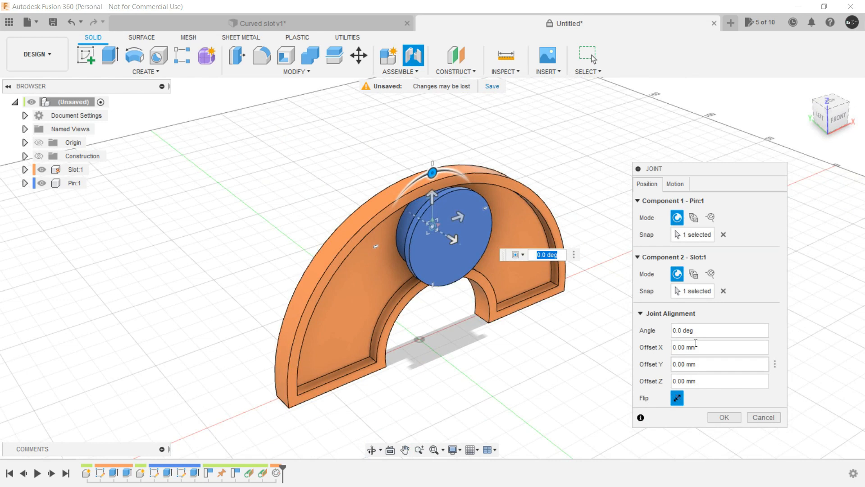
Animate the planar motion with Z Axis as normal and X Axis as slide, and finish the joint.
click(675, 184)
click(676, 251)
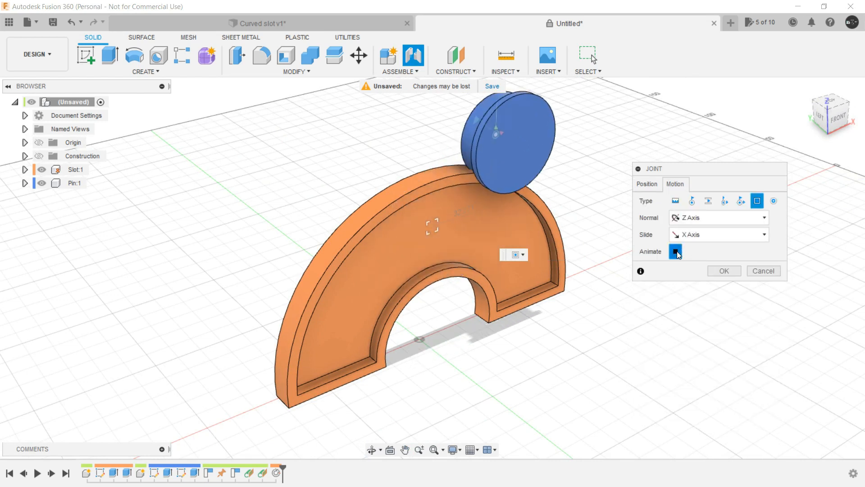
mouse_move(546, 376)
shift+middle_down()
mouse_move(529, 367)
mouse_move(549, 379)
shift+middle_up()
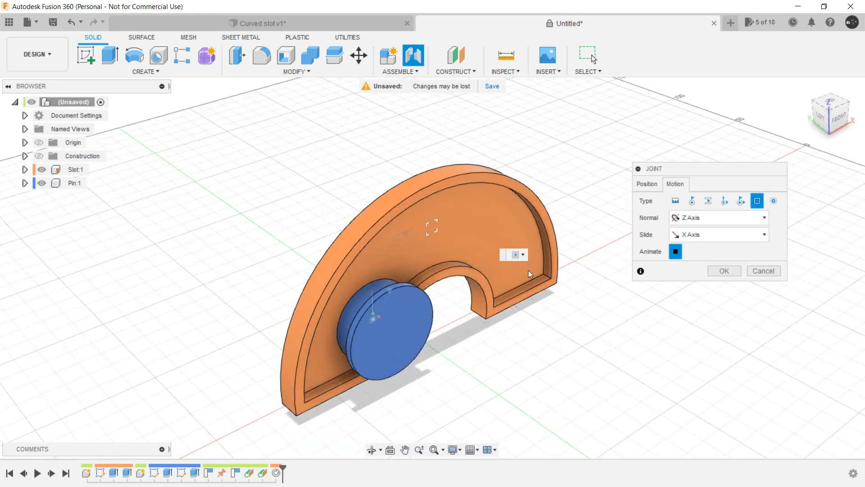
scroll(415, 289, down, 1)
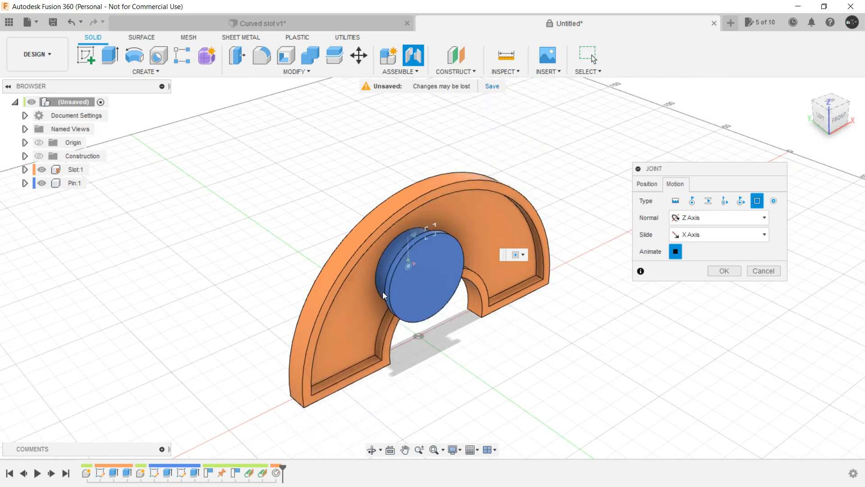
key(Return)
Move the pin around to test the planar joint, and revert the component positions.
drag(353, 155, 453, 231)
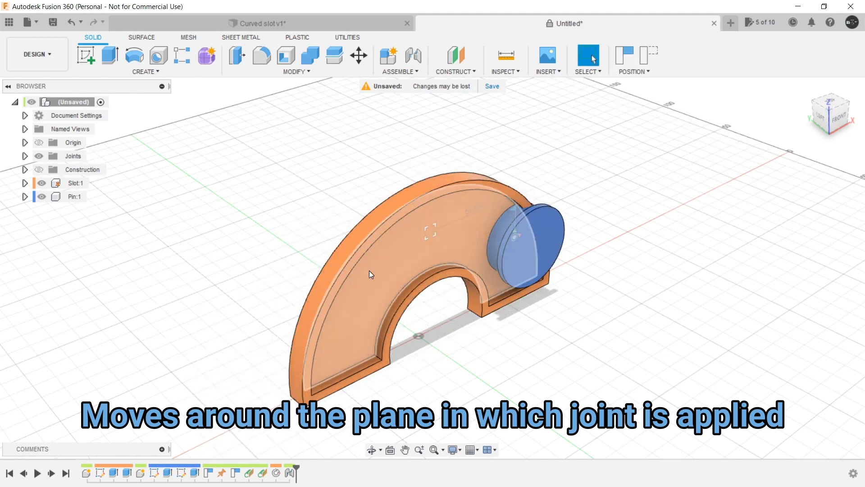
middle_drag(370, 270, 478, 227)
drag(468, 208, 452, 161)
shift+middle_drag(553, 226, 514, 230)
scroll(498, 260, down, 4)
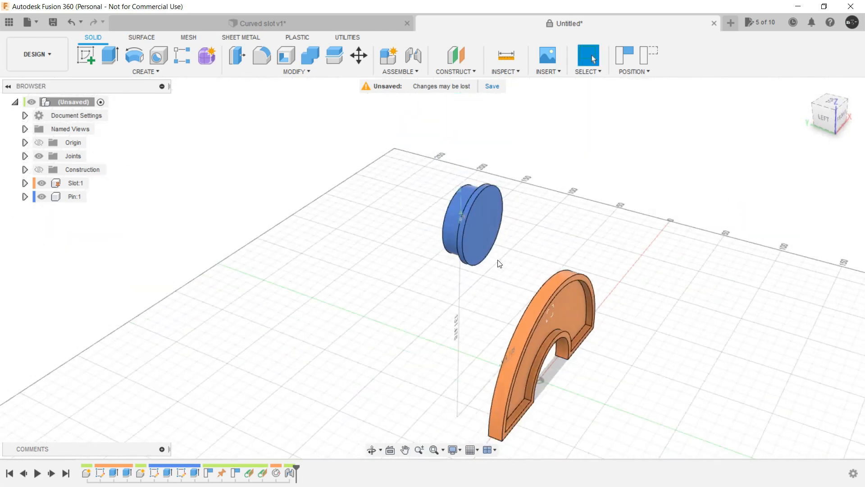
click(649, 55)
Enable contact sets and create a new contact set containing the slot and pin bodies.
shift+middle_drag(650, 116, 492, 168)
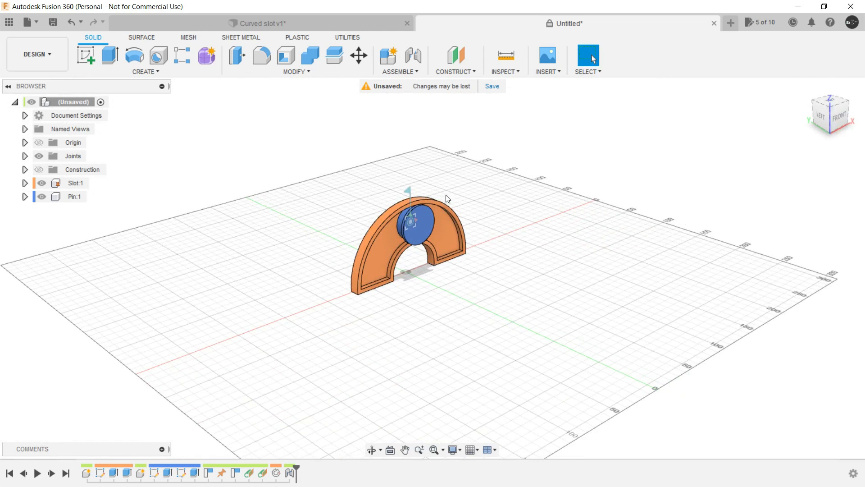
scroll(448, 199, up, 6)
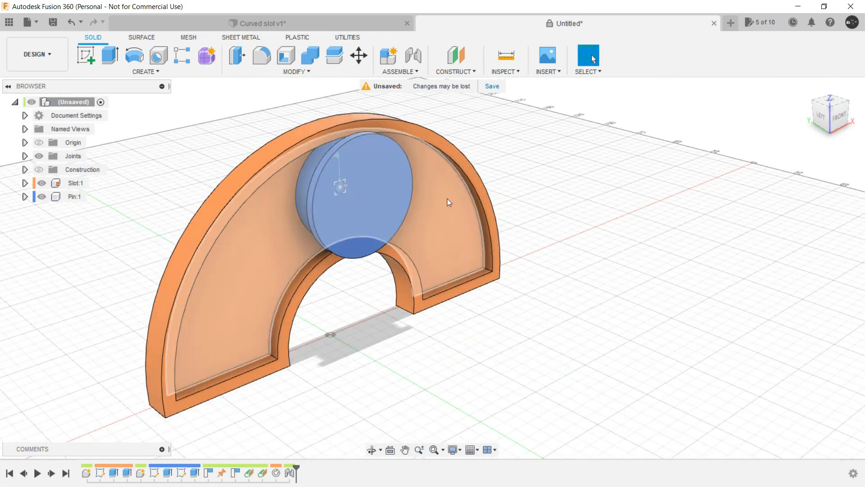
click(407, 73)
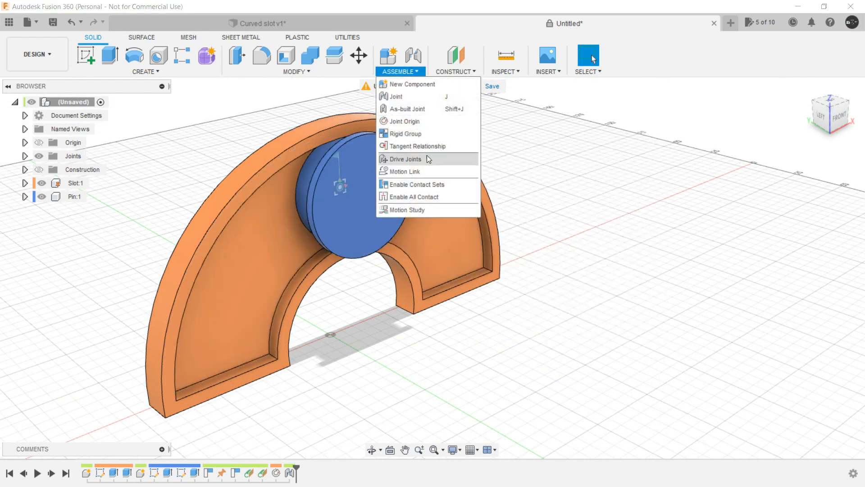
click(431, 186)
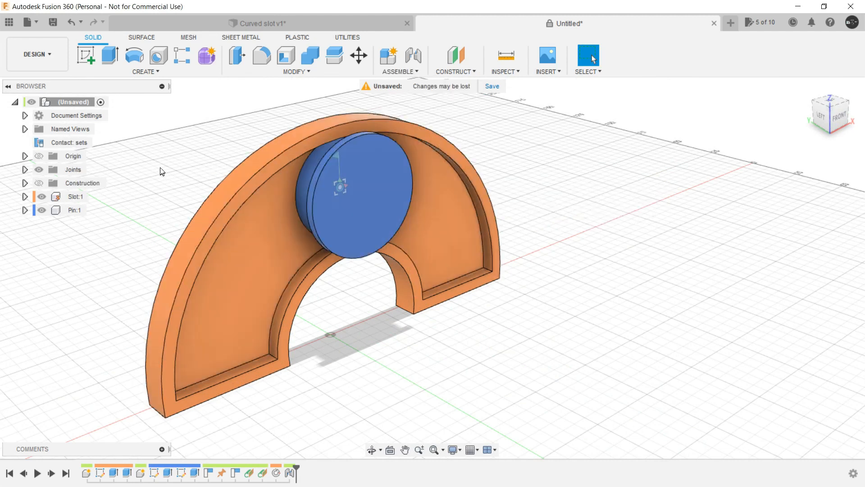
right_click(59, 147)
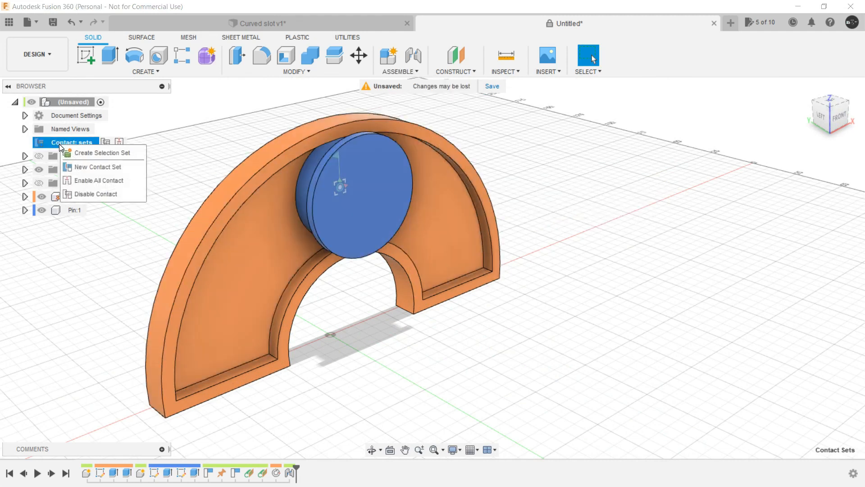
click(88, 166)
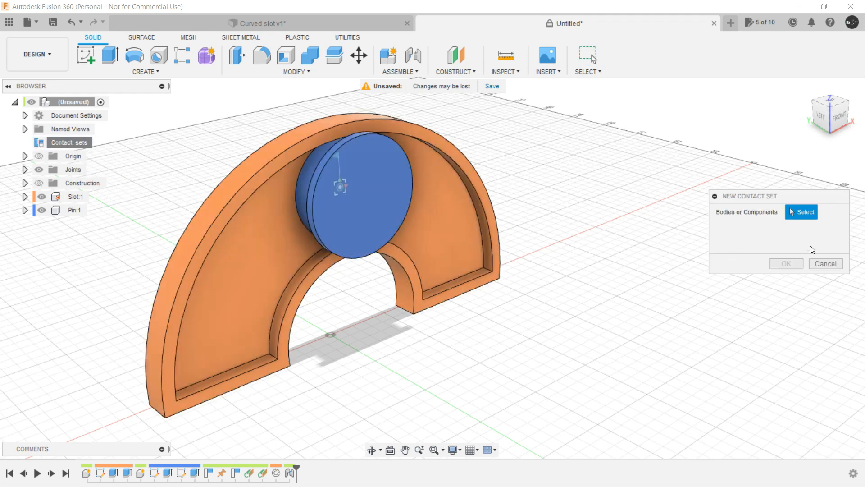
click(460, 208)
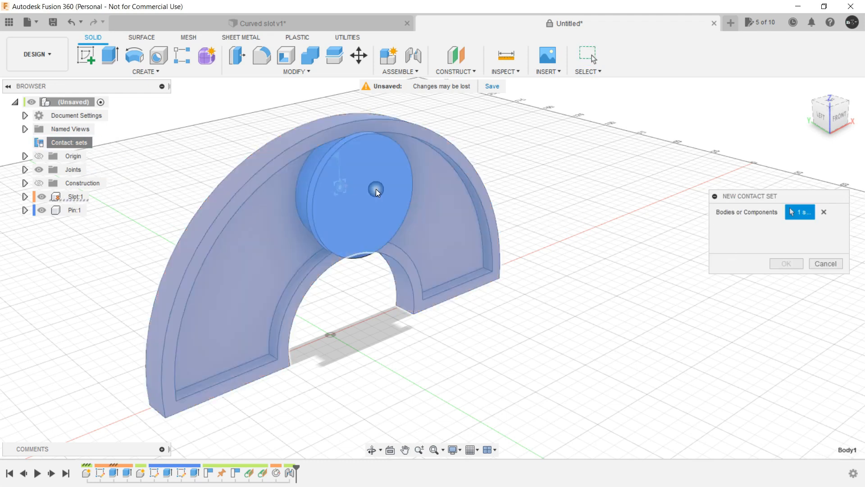
click(352, 185)
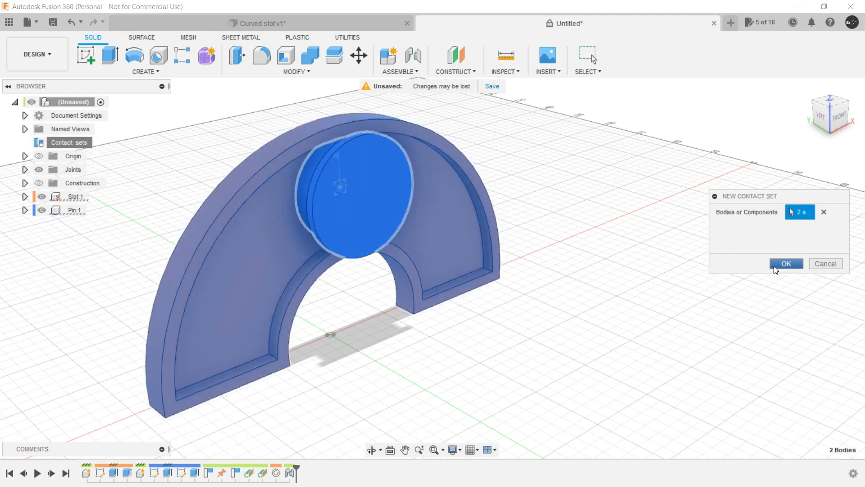
click(775, 269)
Move the pin along the slot to test the contact between the two bodies.
drag(393, 190, 514, 338)
drag(520, 400, 519, 398)
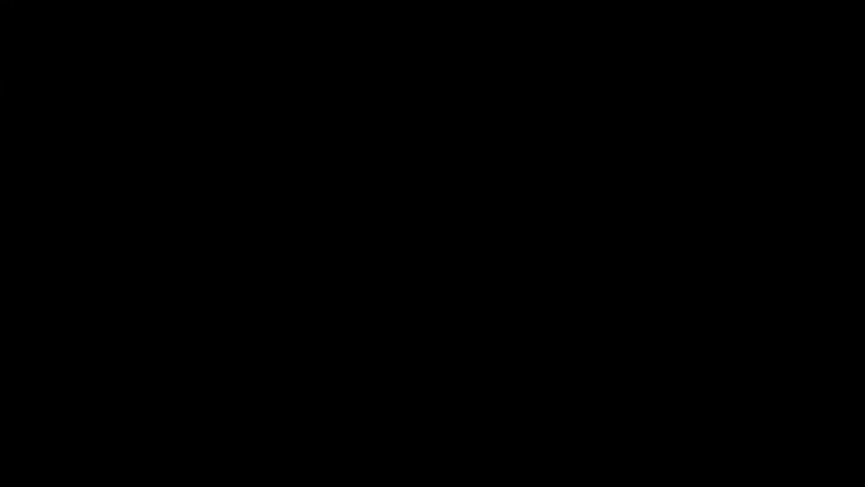